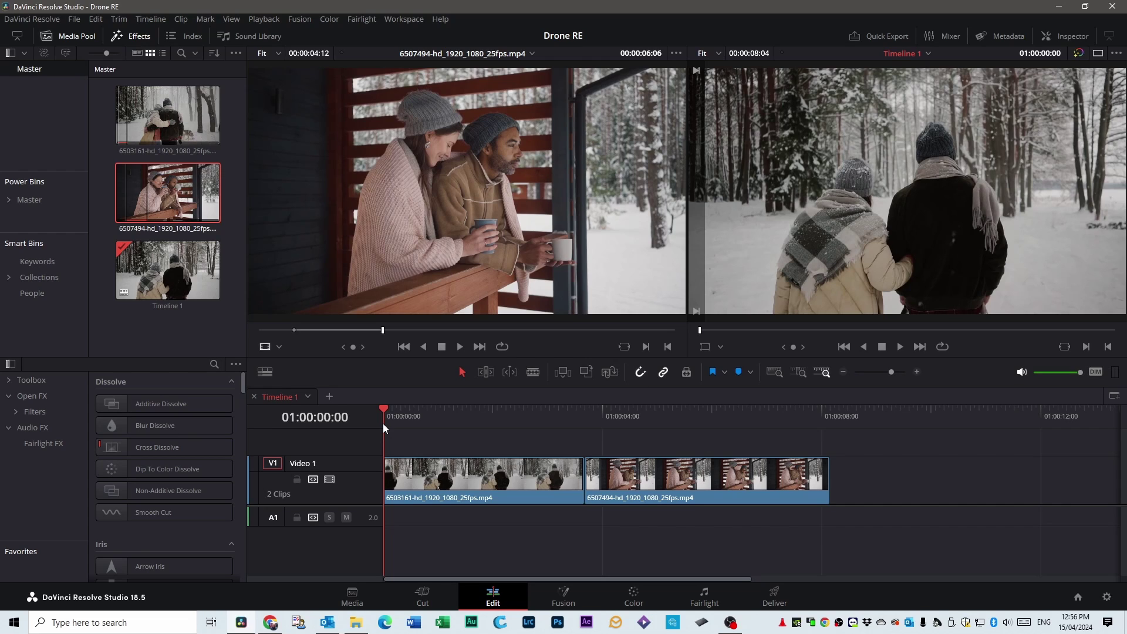
# Step: Play through the two-clip timeline, stop it, and rewind the playhead to the start
pyautogui.press('space')
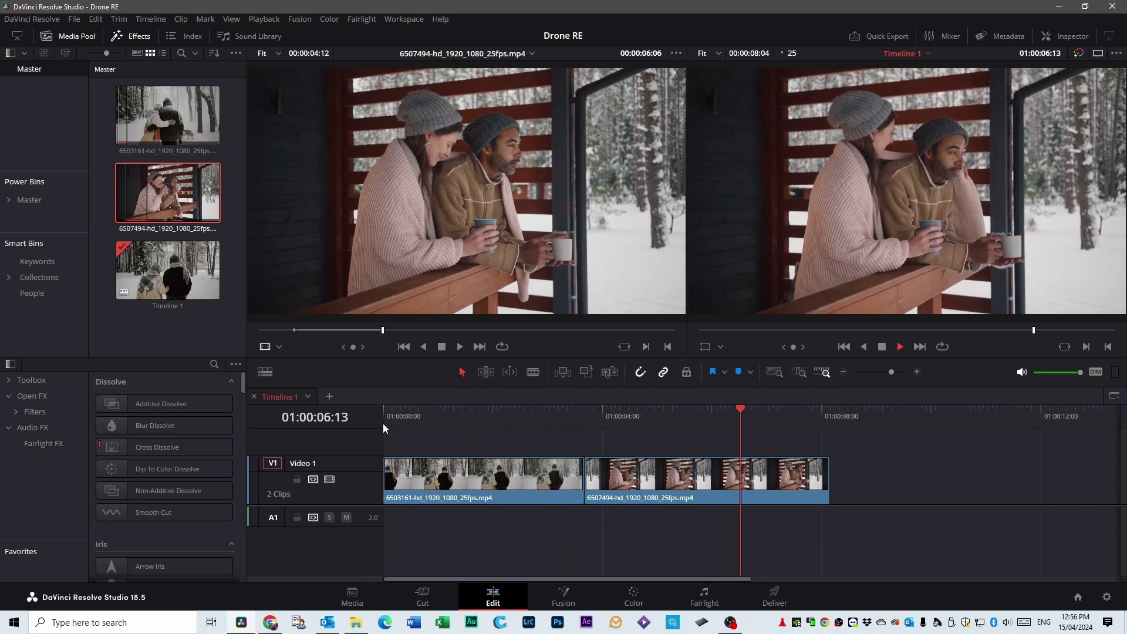
pyautogui.press('space')
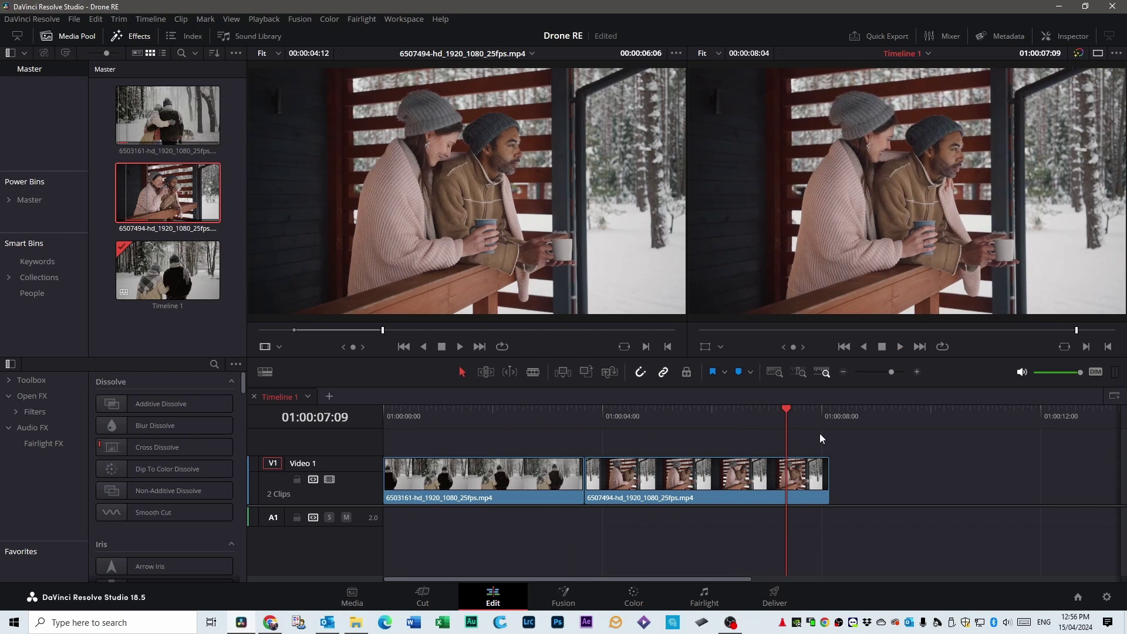
pyautogui.press('Home')
# Step: Toggle the Media Pool and Effects library, then expand Toolbox to list video transitions
pyautogui.click(77, 37)
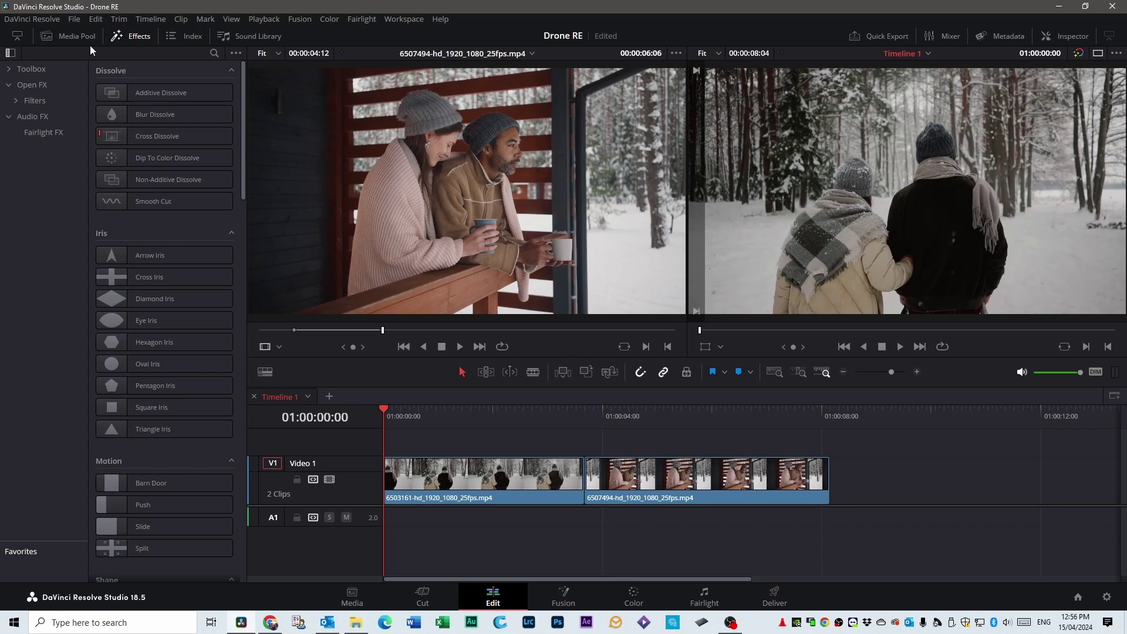
pyautogui.click(82, 37)
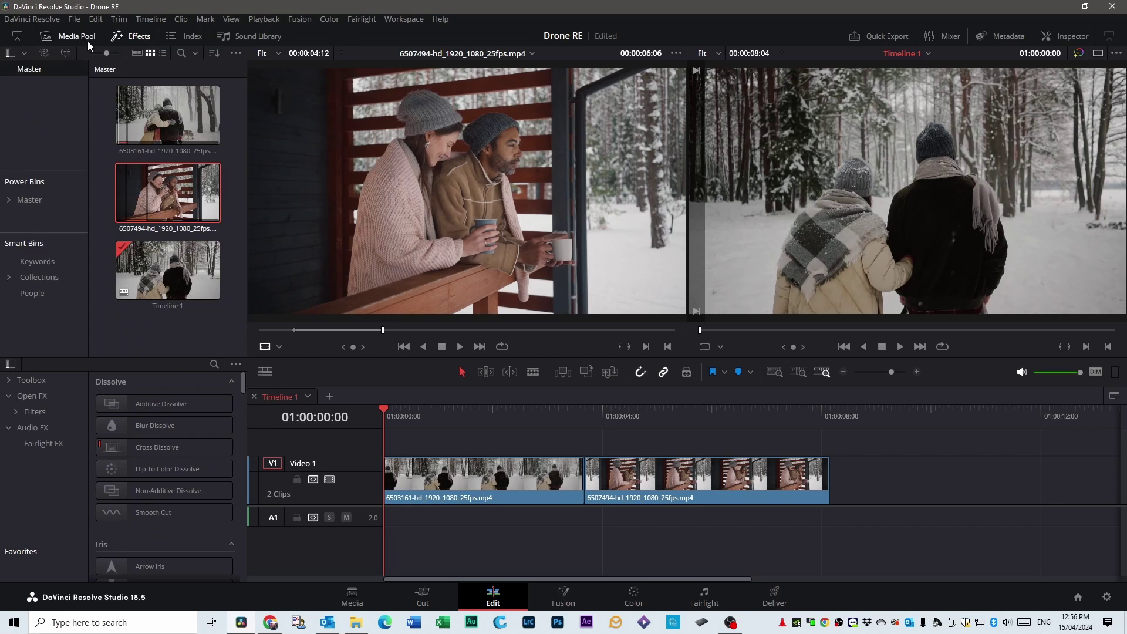
pyautogui.click(136, 37)
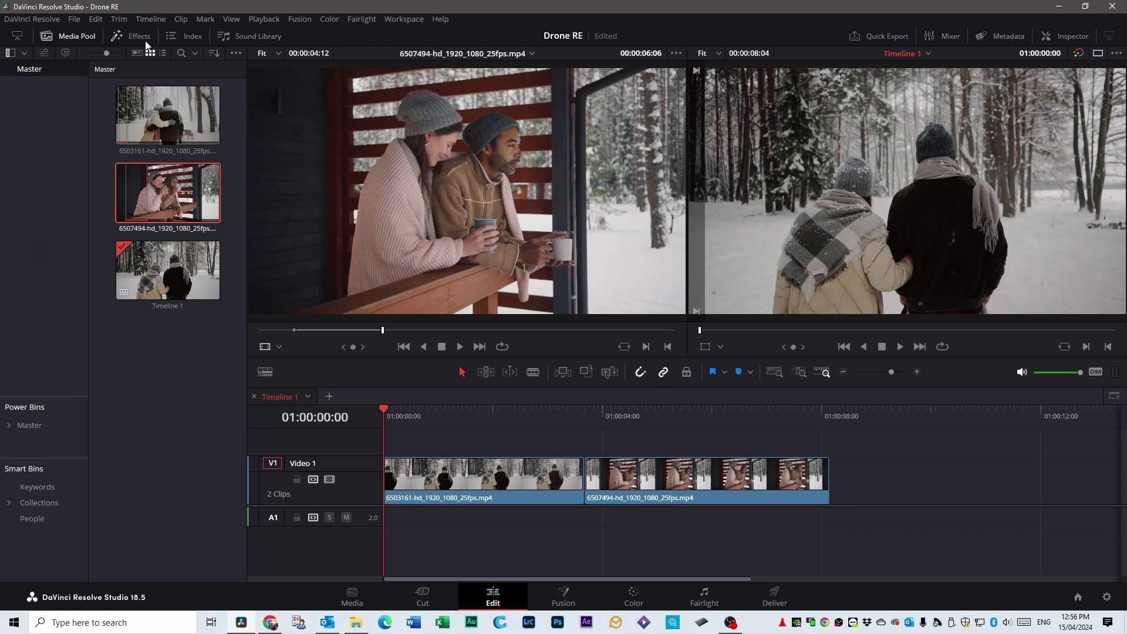
pyautogui.click(144, 39)
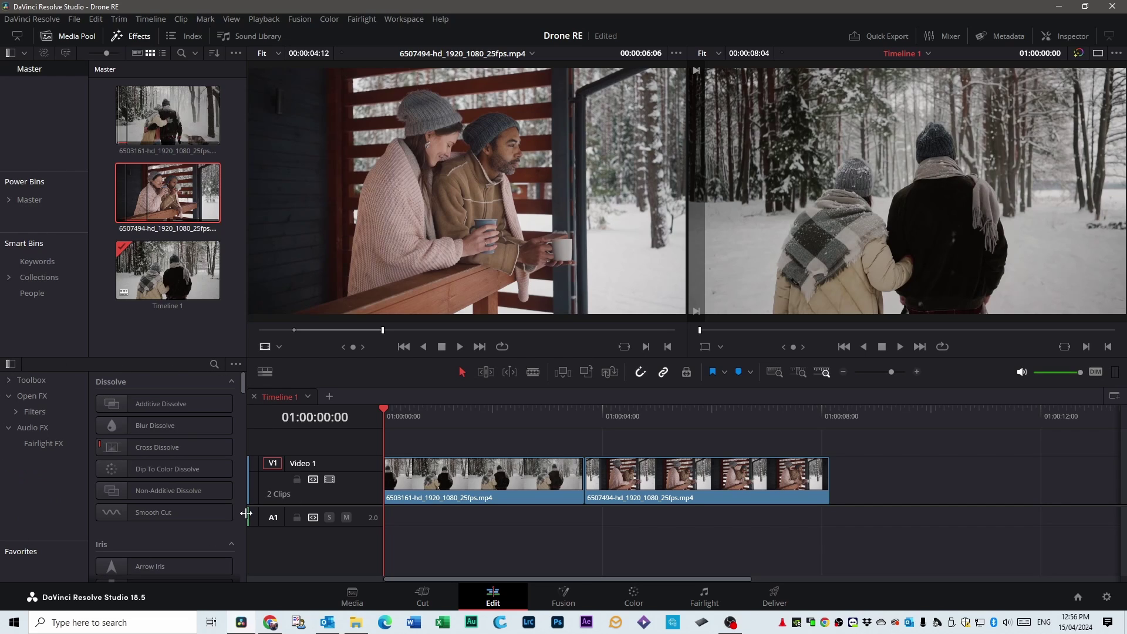
pyautogui.click(8, 382)
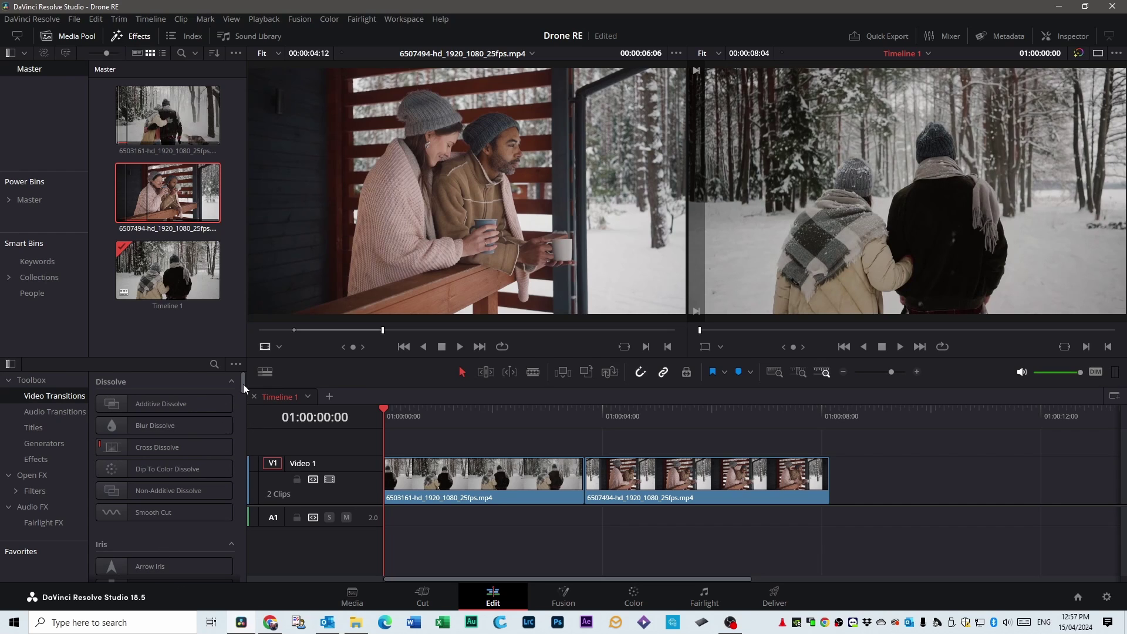
# Step: Drop Blur Dissolve from Video Transitions onto the cut between the two clips
pyautogui.moveTo(243, 383)
pyautogui.mouseDown()
pyautogui.moveTo(248, 573)
pyautogui.moveTo(245, 376)
pyautogui.mouseUp()
pyautogui.click(165, 426)
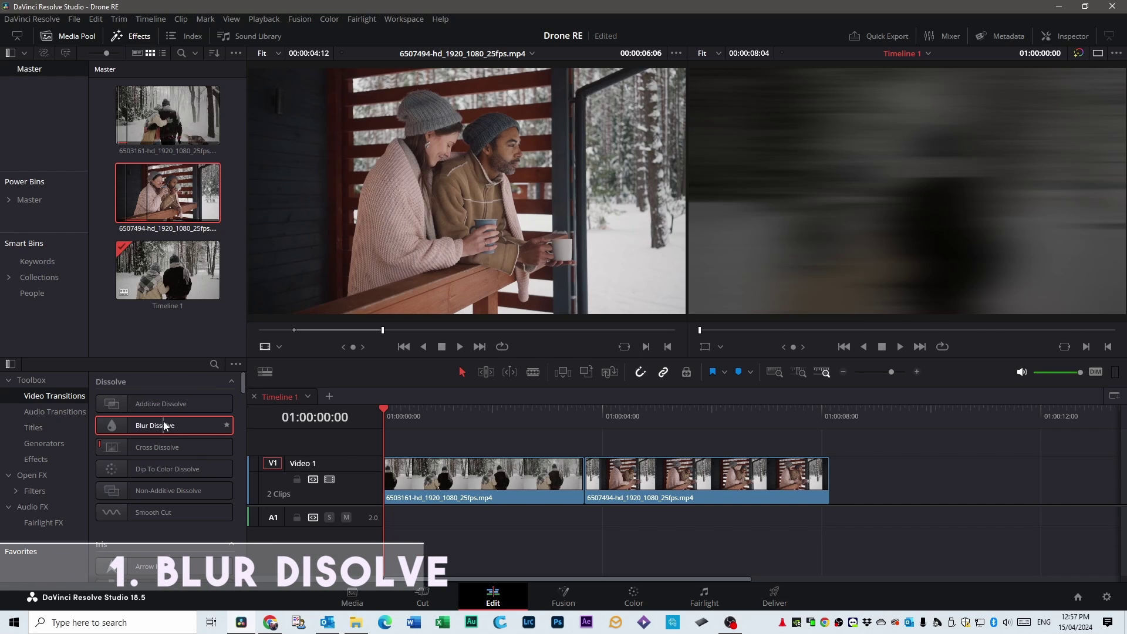
pyautogui.moveTo(165, 426); pyautogui.dragTo(582, 472)
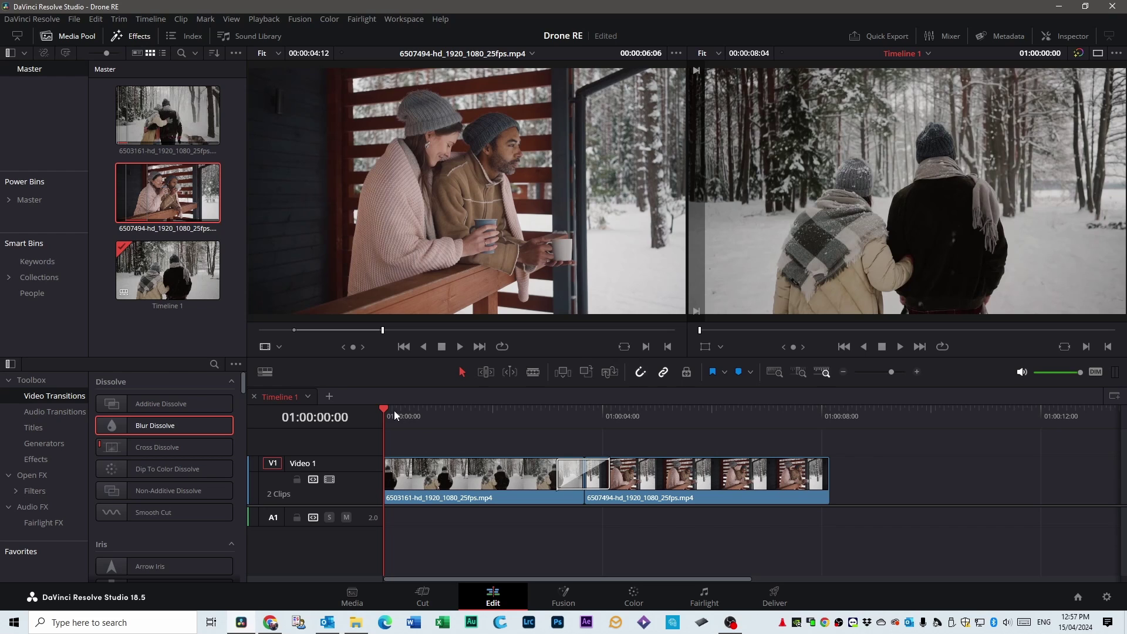
# Step: Play the Blur Dissolve from just before the cut, then scrub back into it
pyautogui.moveTo(394, 414); pyautogui.dragTo(477, 411)
pyautogui.press('space')
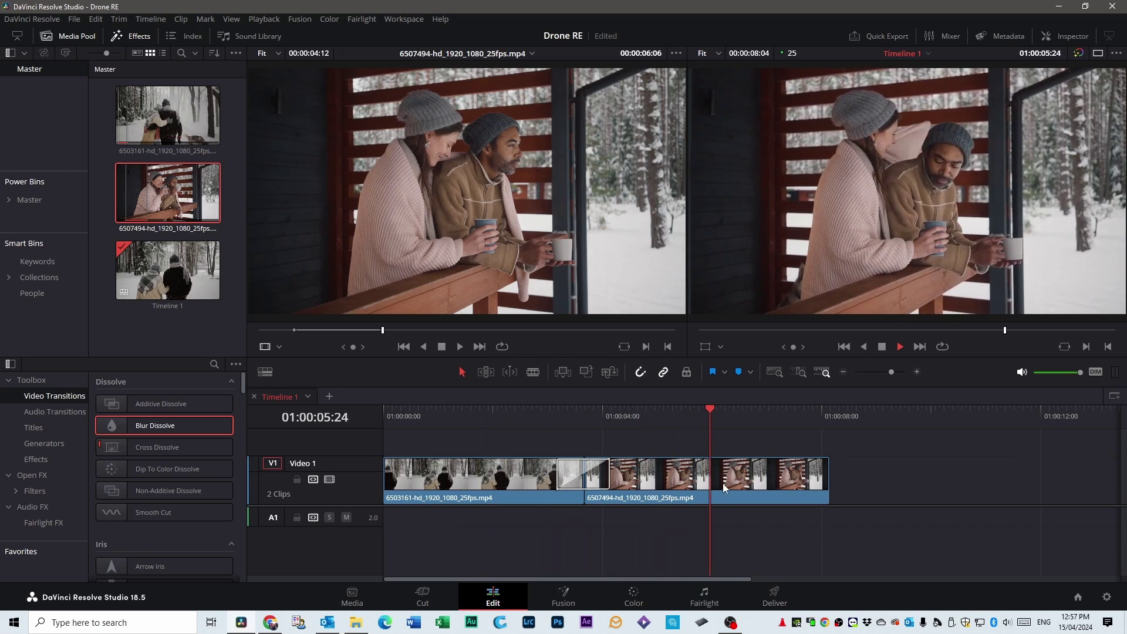
pyautogui.moveTo(716, 417); pyautogui.dragTo(342, 424)
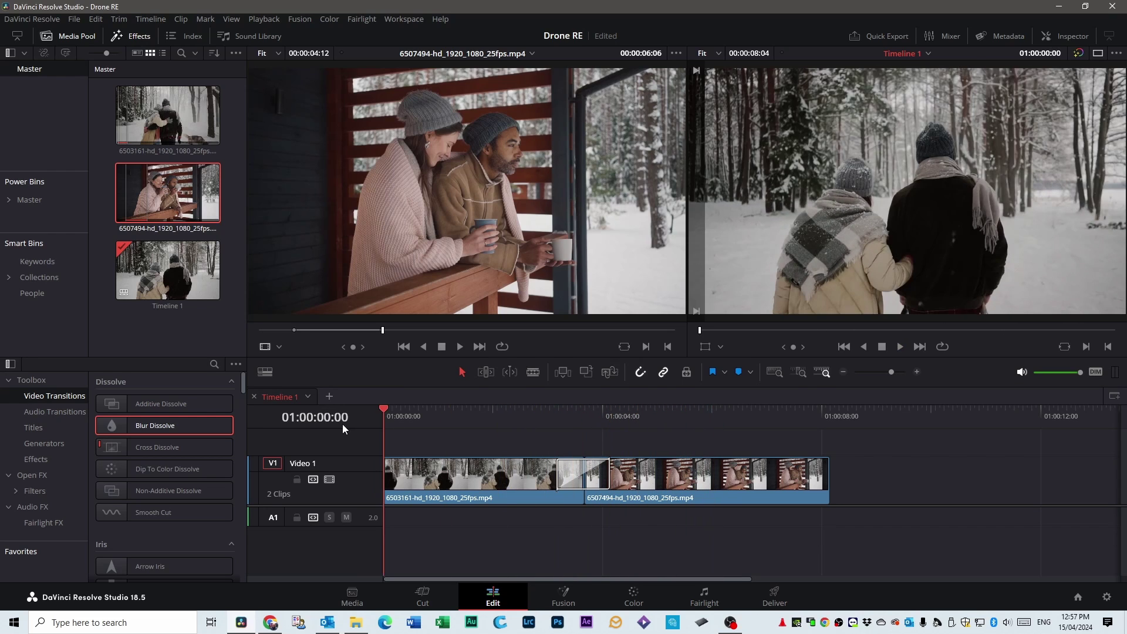
# Step: Select and delete the Blur Dissolve, then park the playhead at 01:00:03:17
pyautogui.click(571, 473)
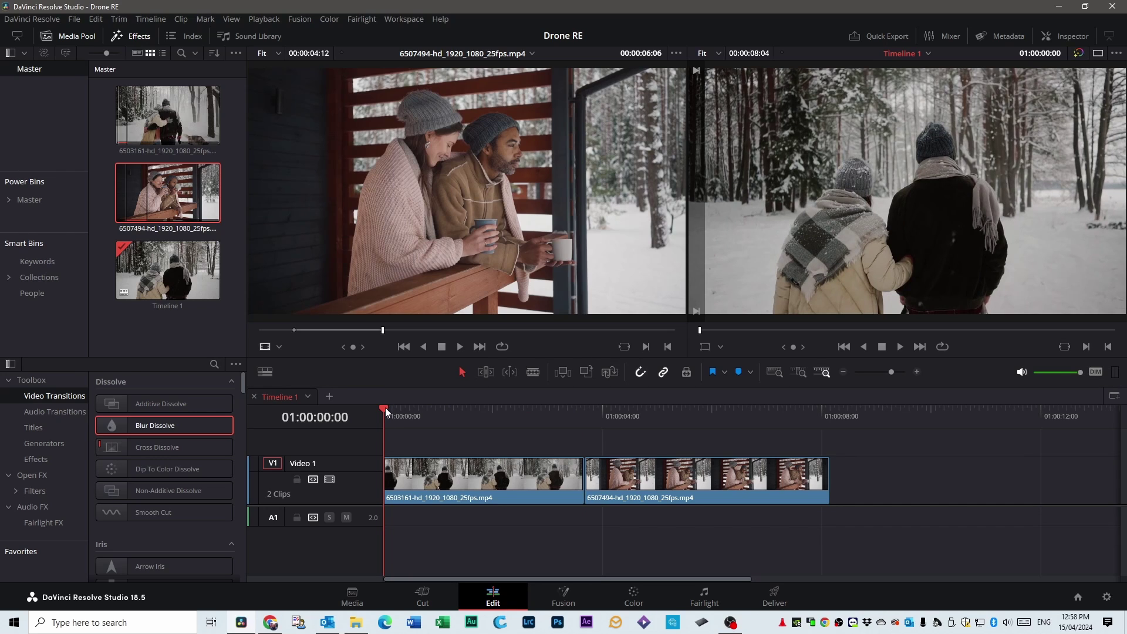
pyautogui.moveTo(385, 407); pyautogui.dragTo(584, 411)
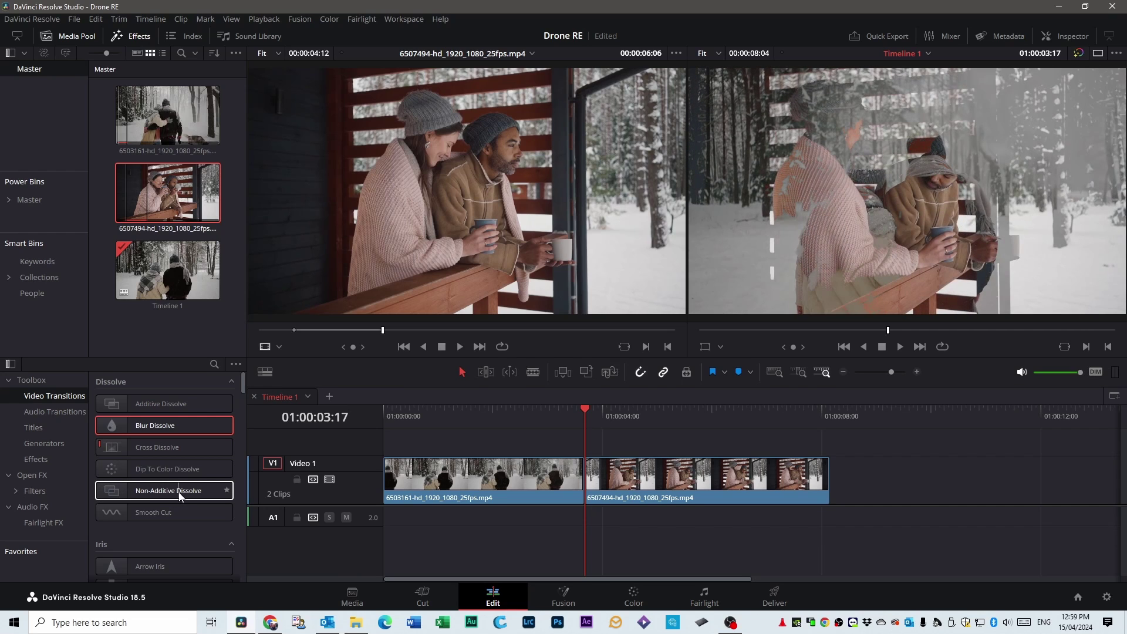
# Step: Drop Non-Additive Dissolve onto the V1 cut and play it from just before the transition
pyautogui.moveTo(132, 491); pyautogui.dragTo(574, 480)
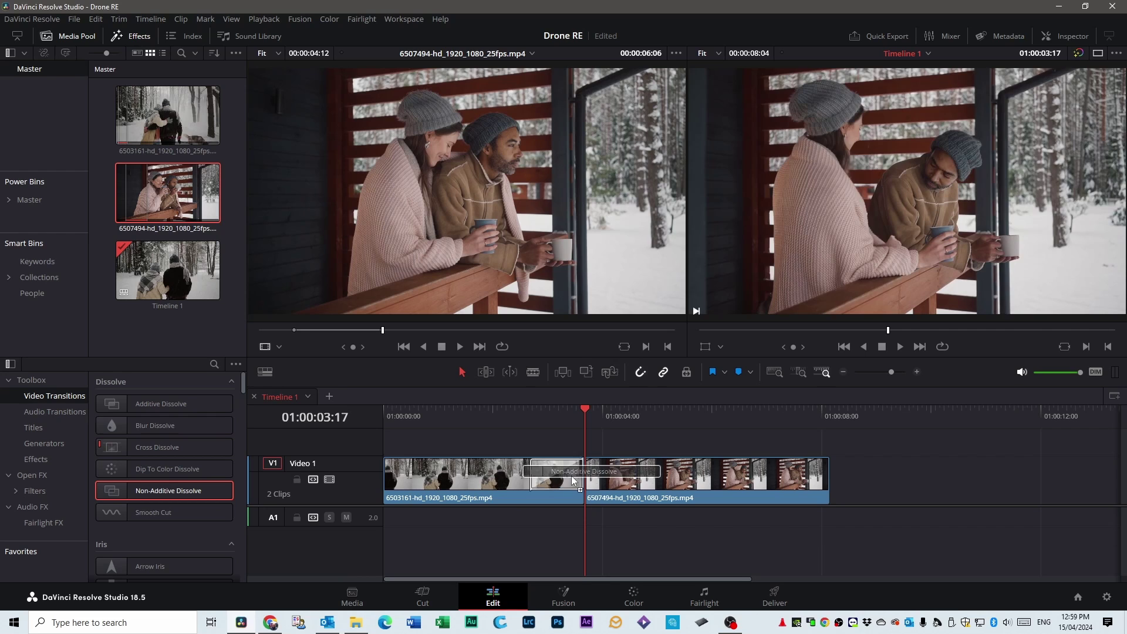
pyautogui.click(477, 411)
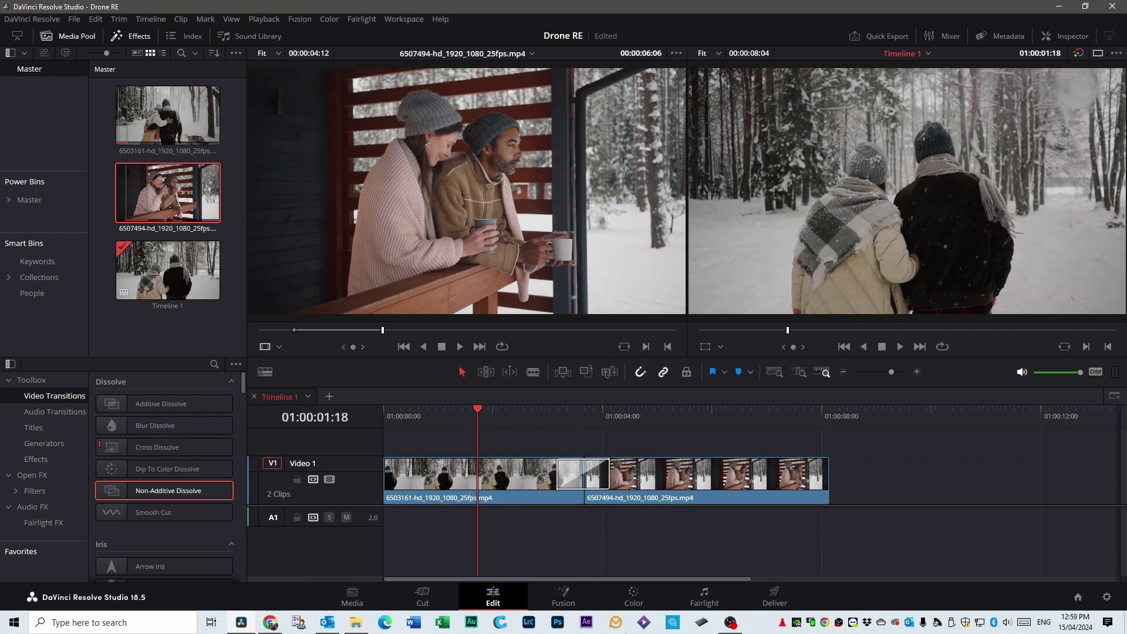
pyautogui.press('space')
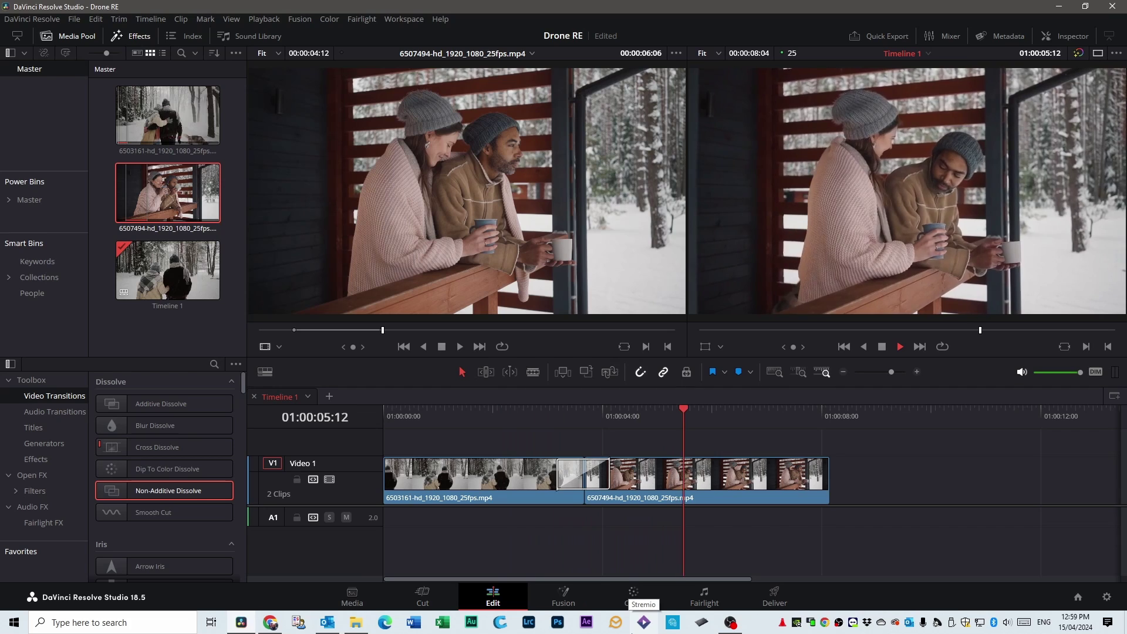
pyautogui.scroll(-2, 106, 405)
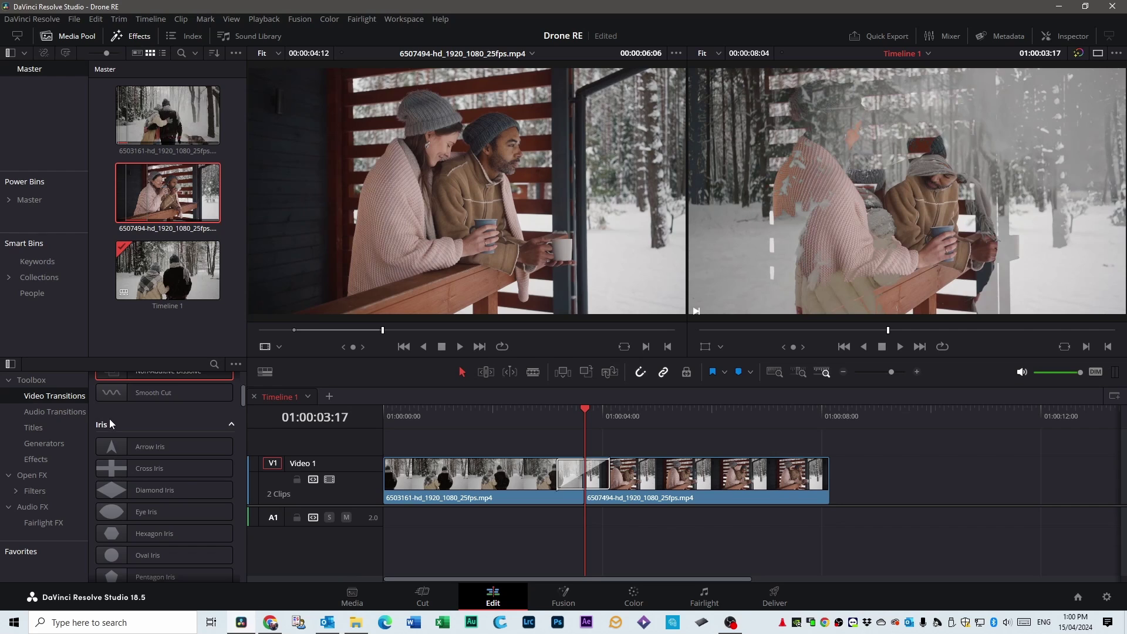
# Step: Place the Push transition from the Motion group on the cut and play it through
pyautogui.scroll(-2, 110, 418)
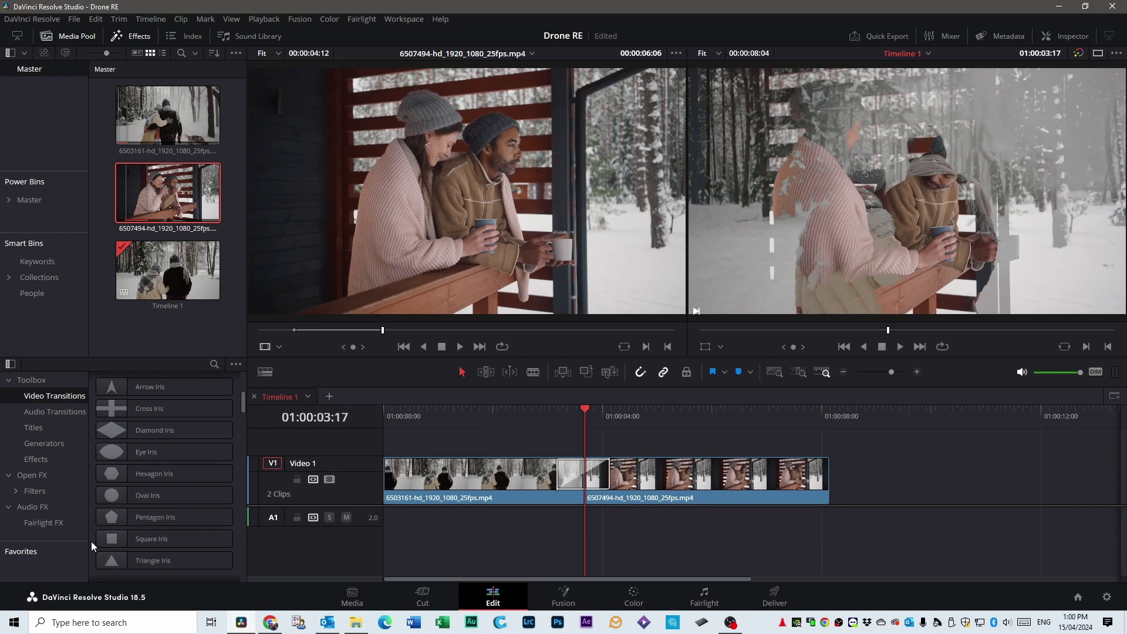
pyautogui.scroll(-5, 90, 540)
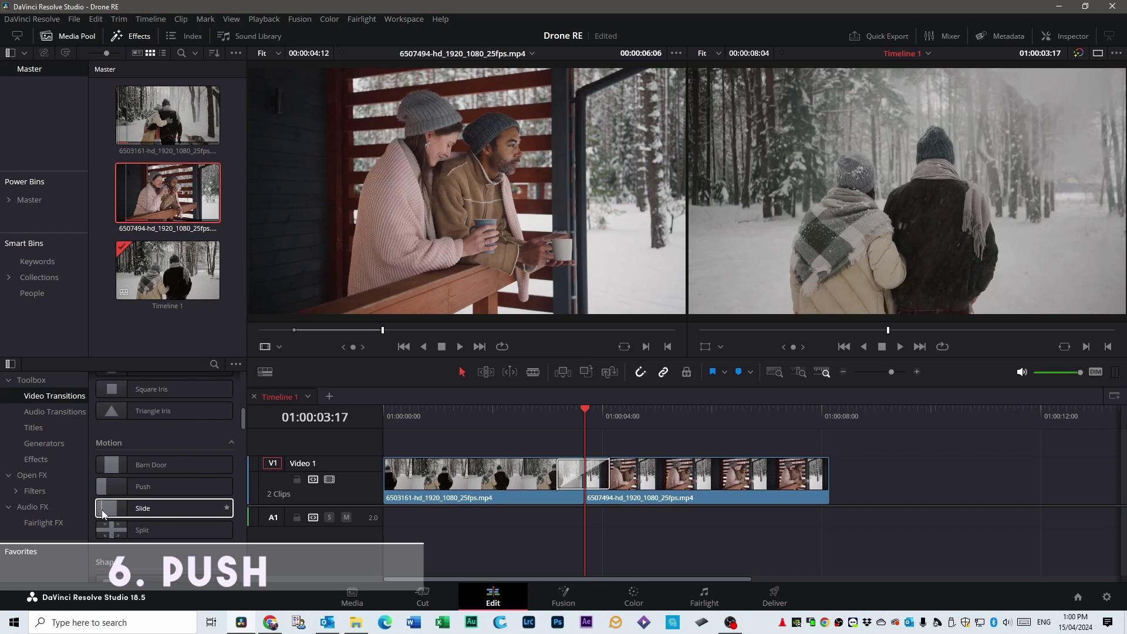
pyautogui.moveTo(147, 486); pyautogui.dragTo(582, 475)
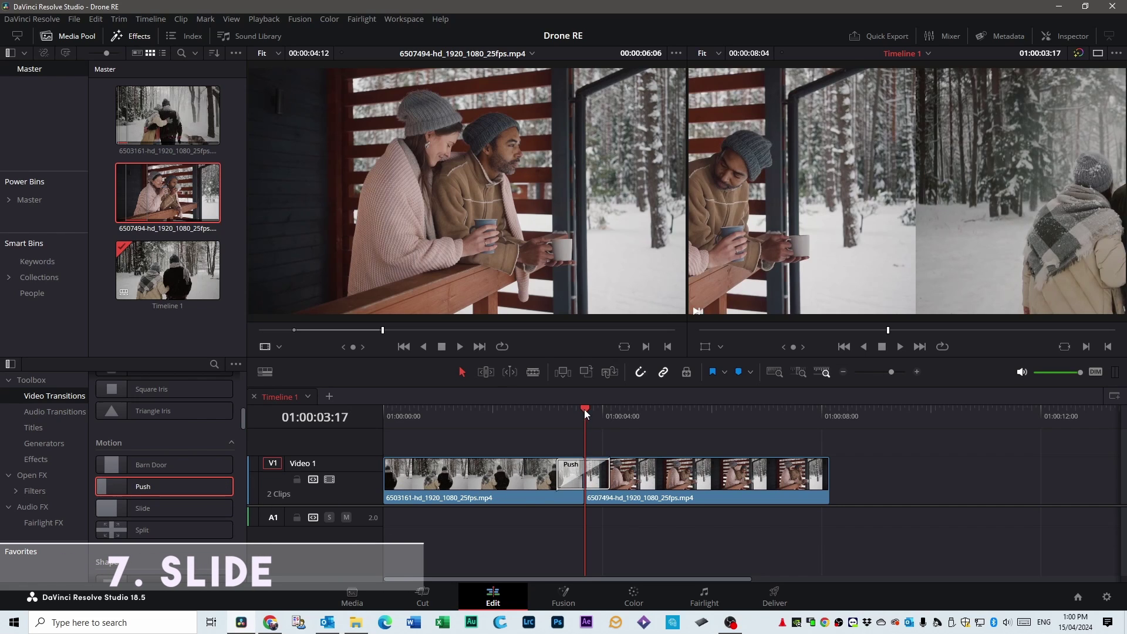
pyautogui.moveTo(585, 413); pyautogui.dragTo(514, 413)
pyautogui.press('space')
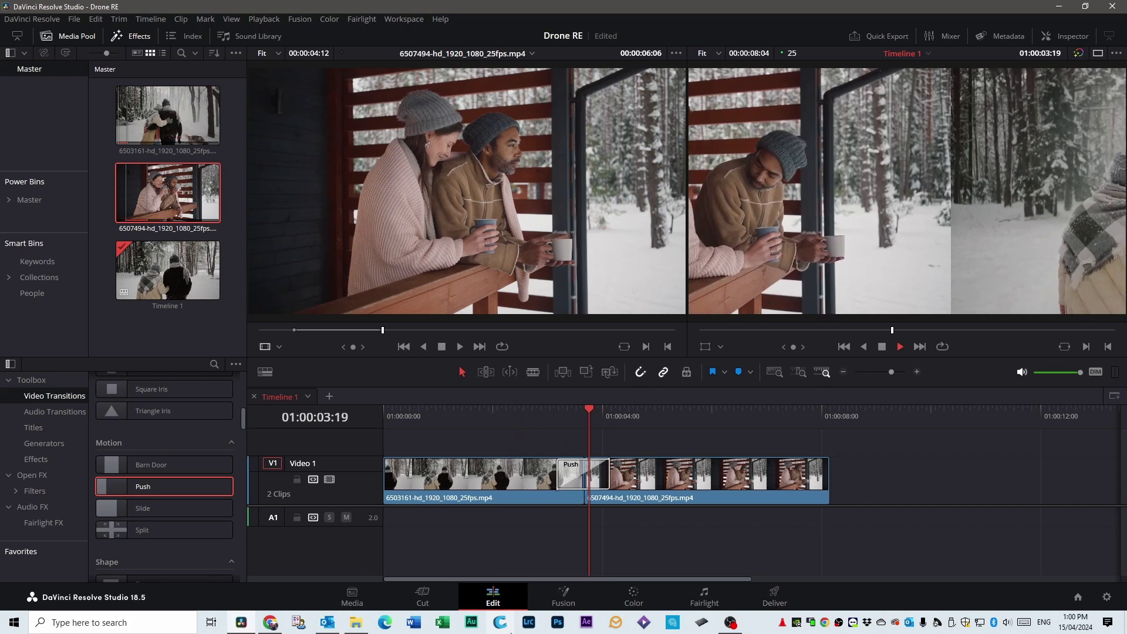
pyautogui.press('space')
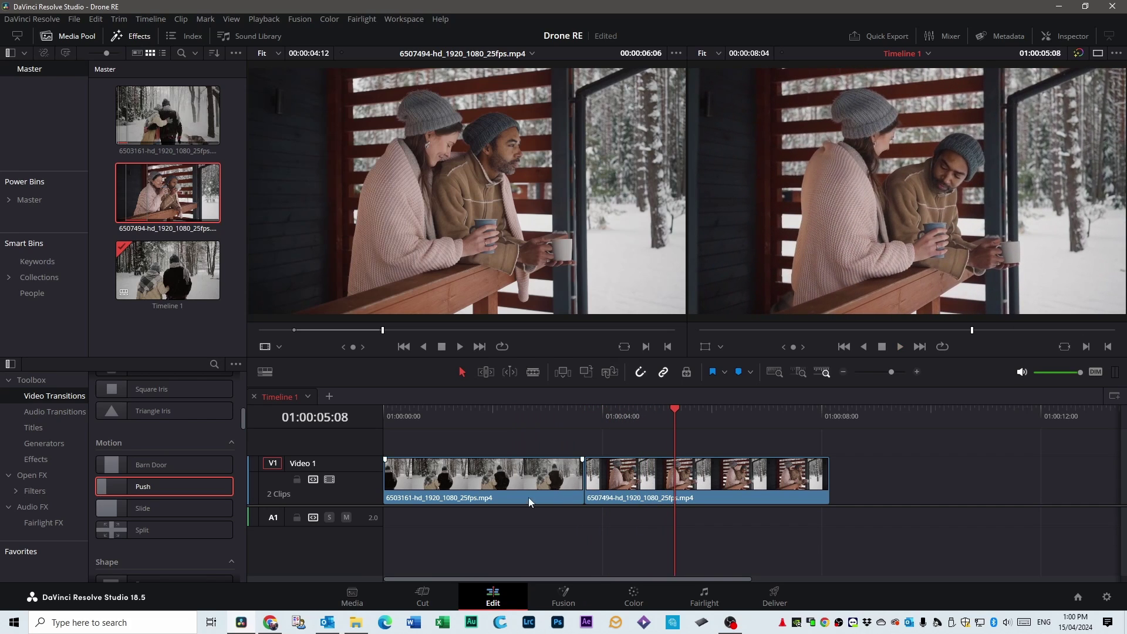
# Step: Replace Push with the Slide transition and play it from before the cut
pyautogui.click(188, 508)
pyautogui.moveTo(188, 508); pyautogui.dragTo(585, 476)
pyautogui.moveTo(675, 418); pyautogui.dragTo(521, 414)
pyautogui.press('space')
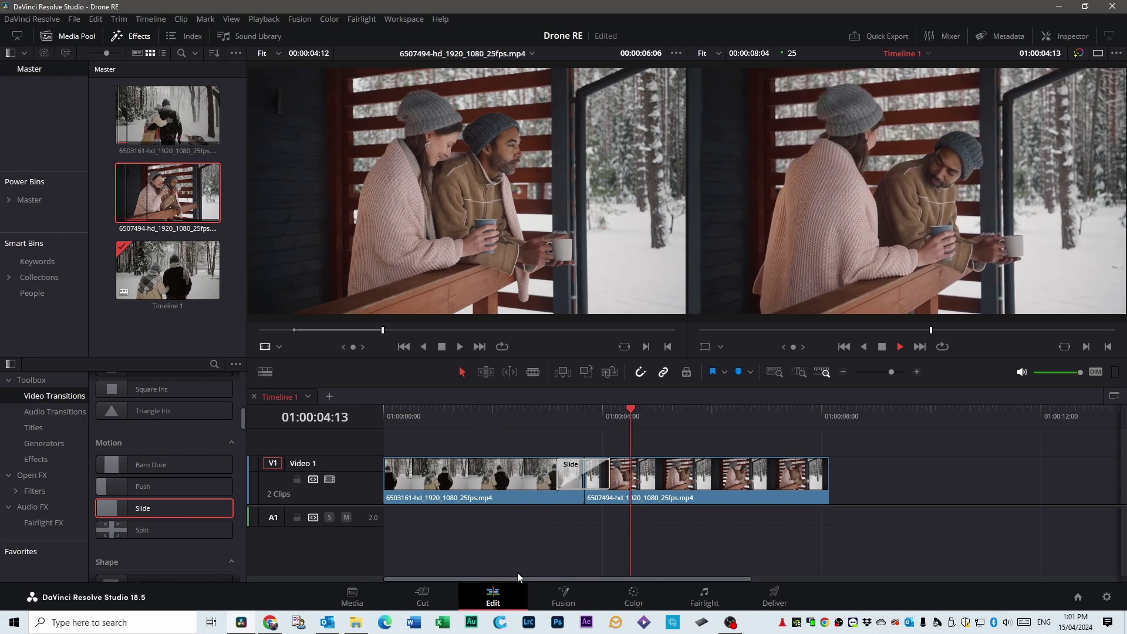
pyautogui.hotkey('ctrl', 'z')
pyautogui.scroll(-3, 106, 414)
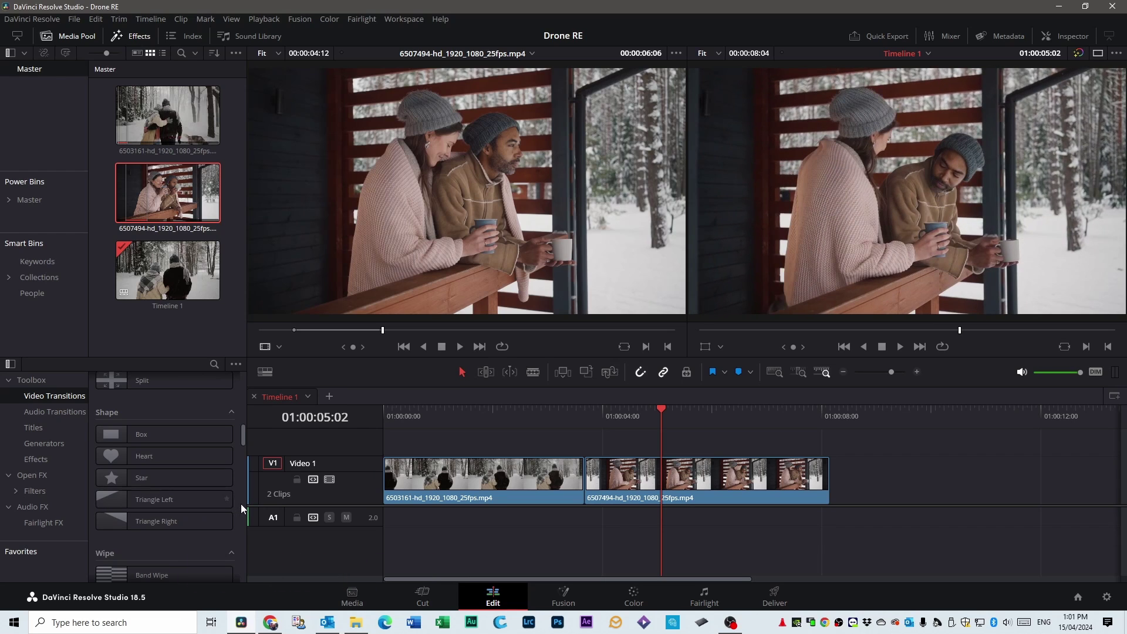
pyautogui.scroll(-3, 183, 541)
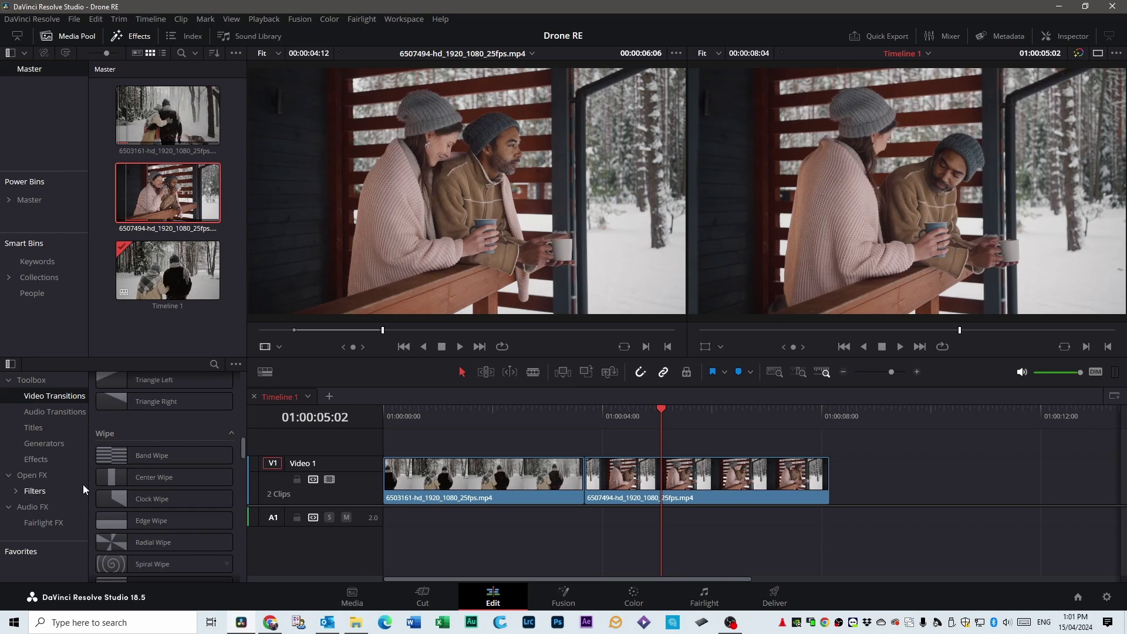
pyautogui.moveTo(159, 564)
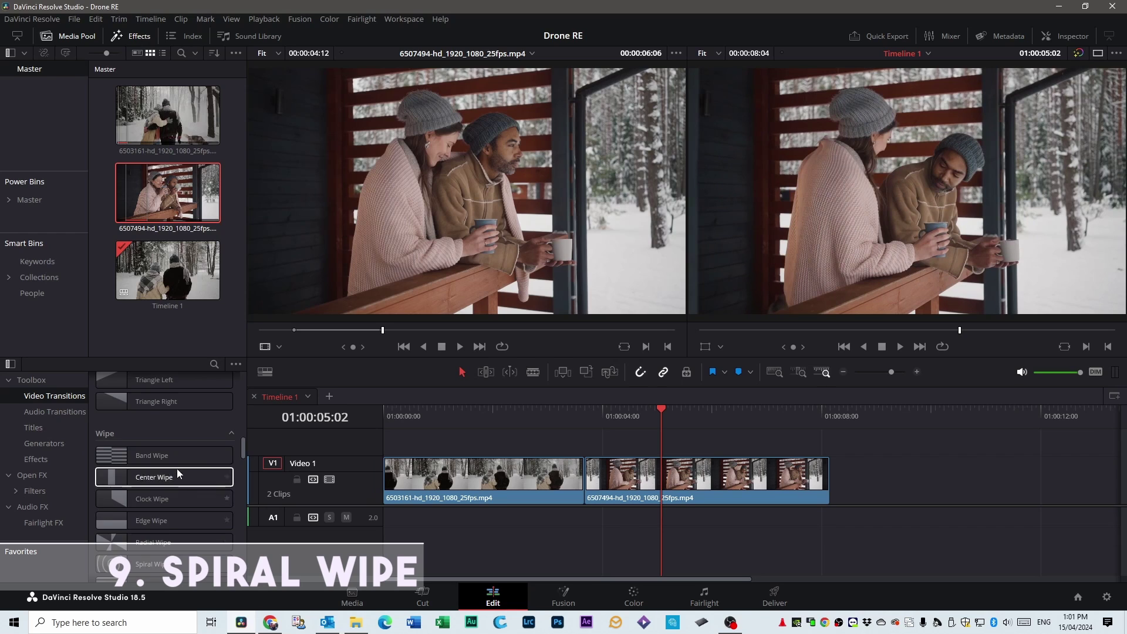
pyautogui.scroll(-5, 177, 468)
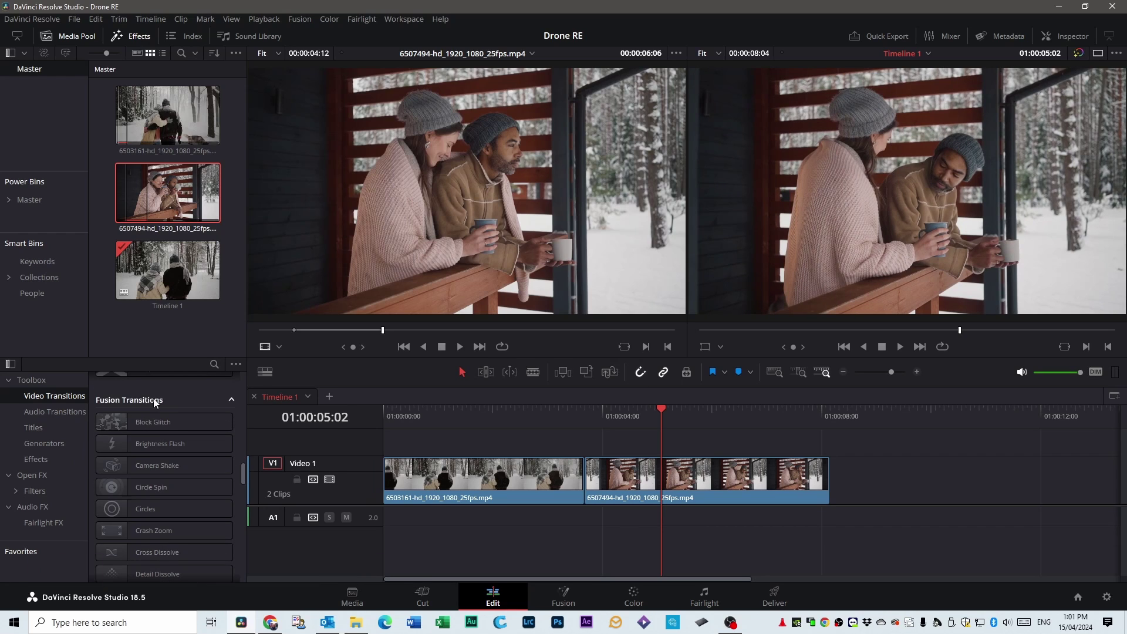
pyautogui.moveTo(127, 421); pyautogui.dragTo(583, 480)
pyautogui.moveTo(658, 409); pyautogui.dragTo(523, 409)
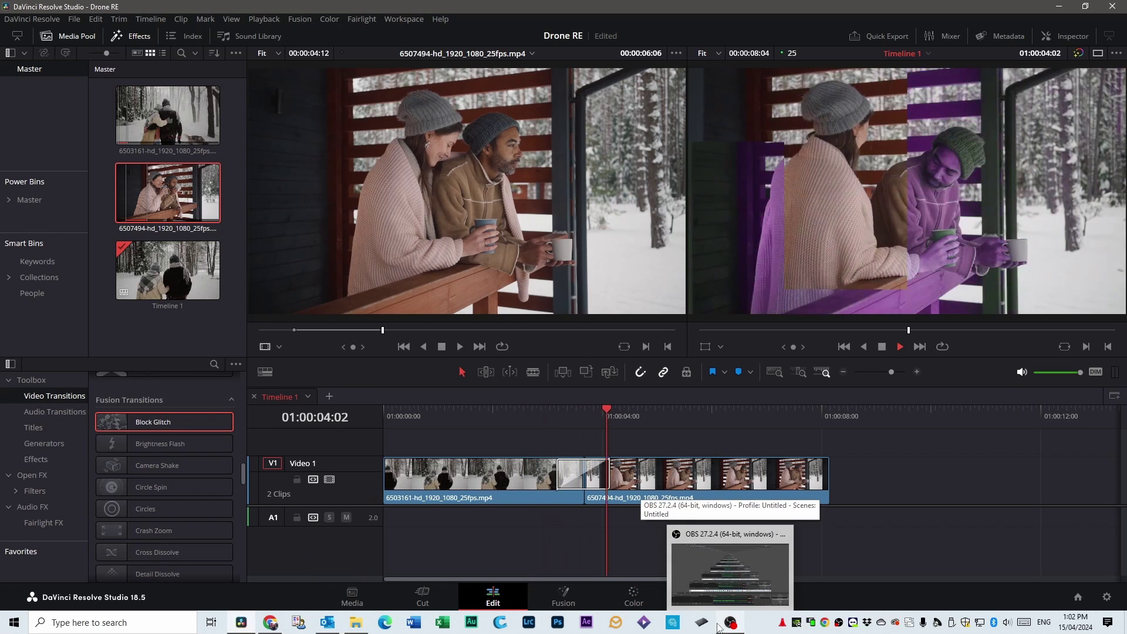
pyautogui.click(587, 410)
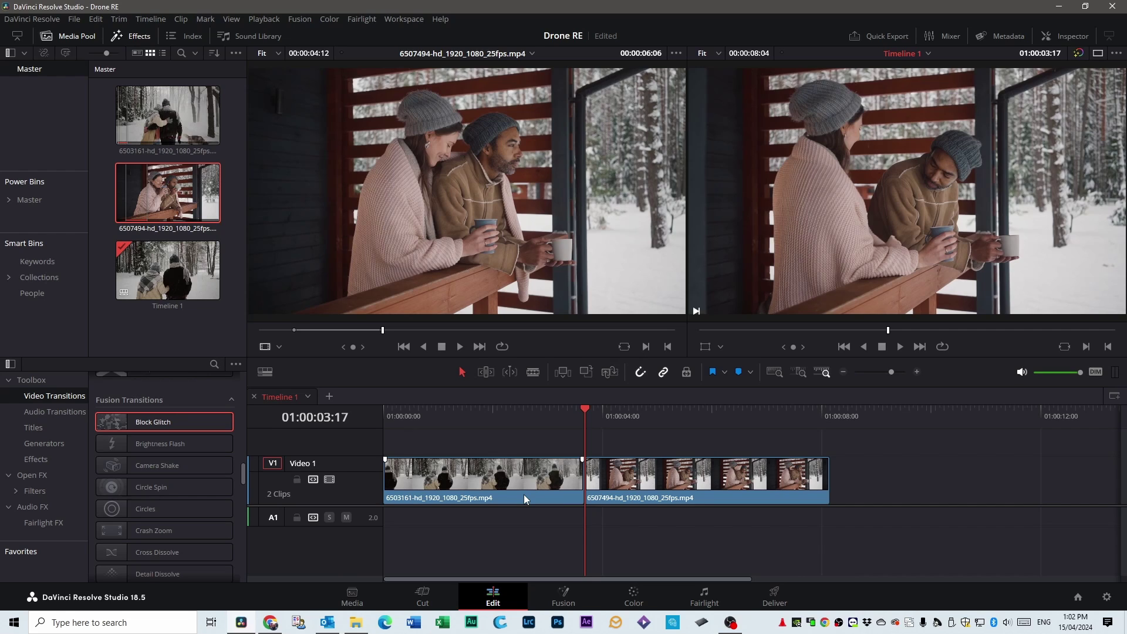
pyautogui.click(99, 450)
pyautogui.moveTo(99, 449); pyautogui.dragTo(579, 477)
pyautogui.moveTo(579, 413); pyautogui.dragTo(538, 414)
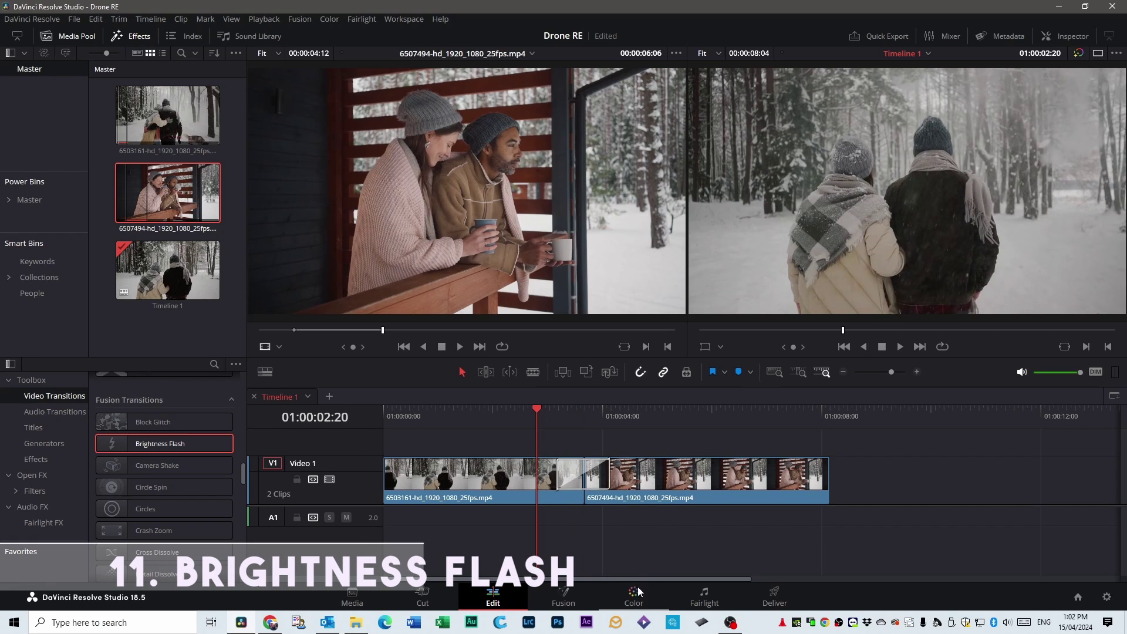
pyautogui.press('space')
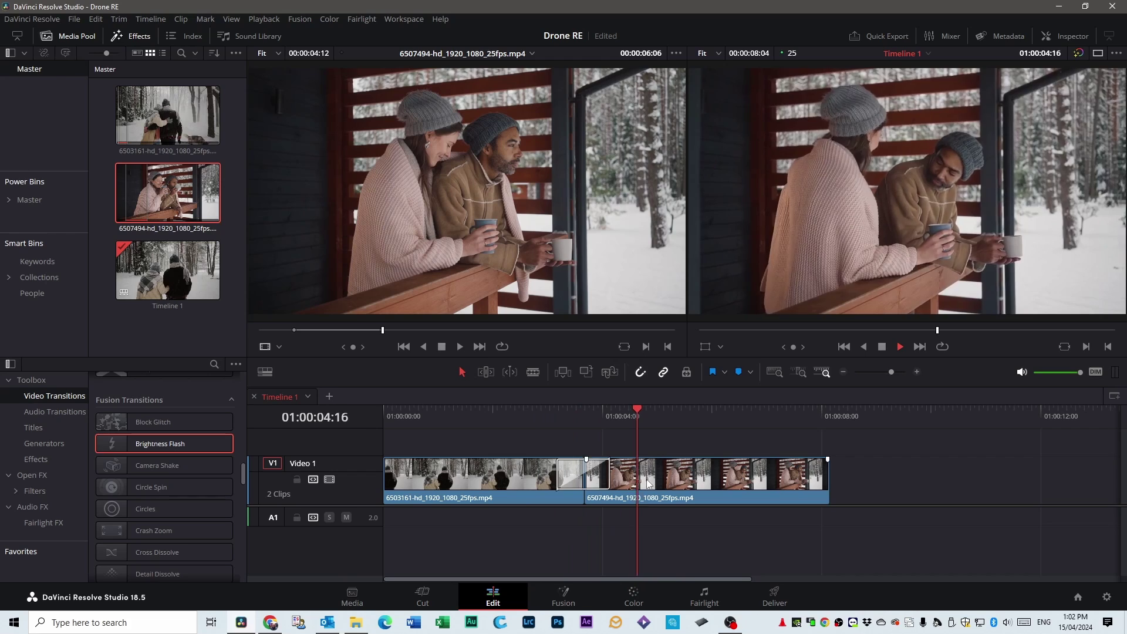
pyautogui.press('space')
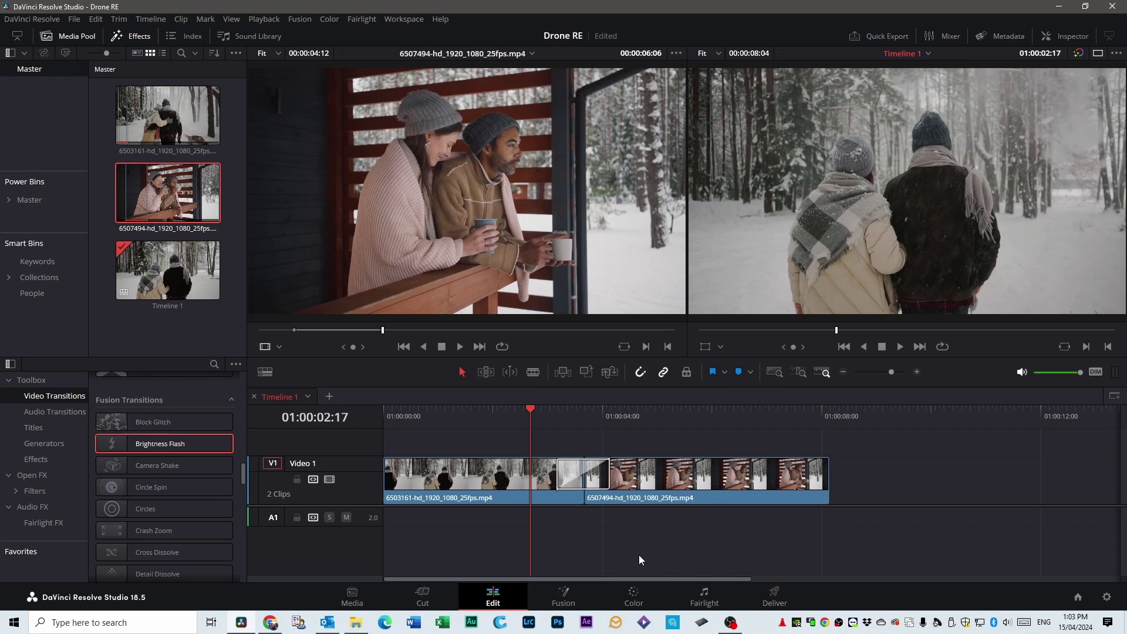
pyautogui.press('space')
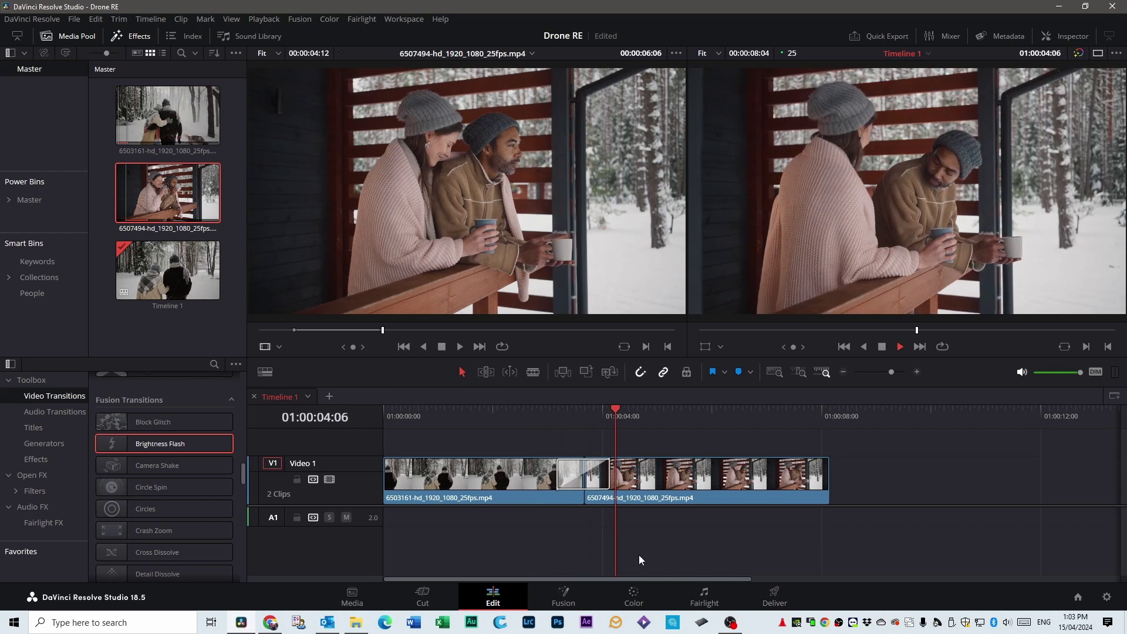
pyautogui.press('space')
pyautogui.moveTo(758, 411); pyautogui.dragTo(760, 480)
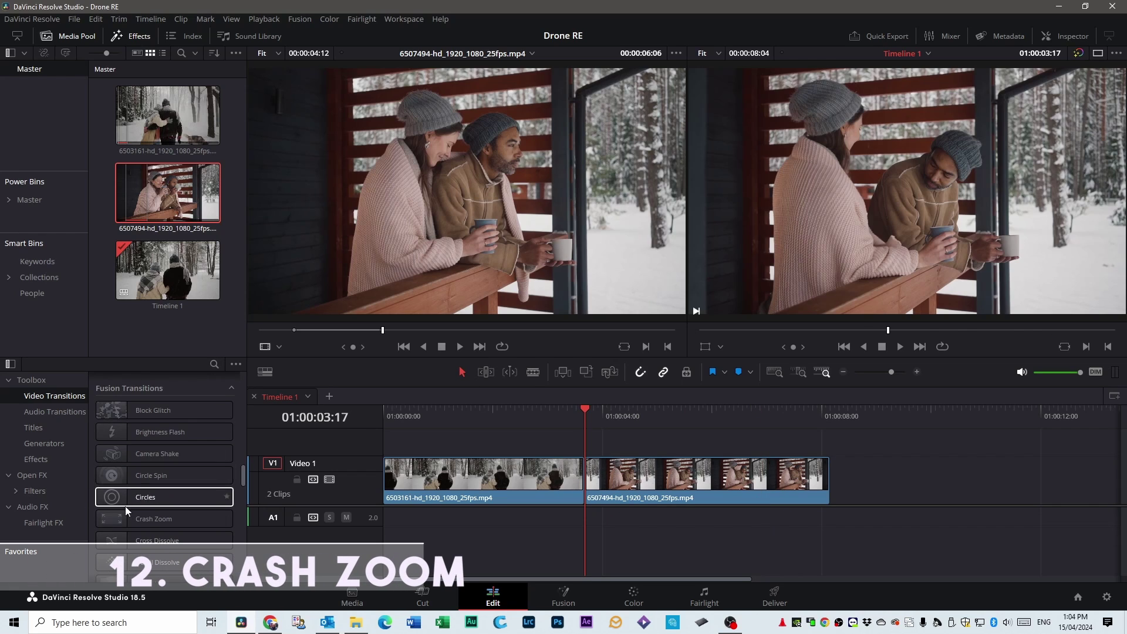
pyautogui.moveTo(131, 516)
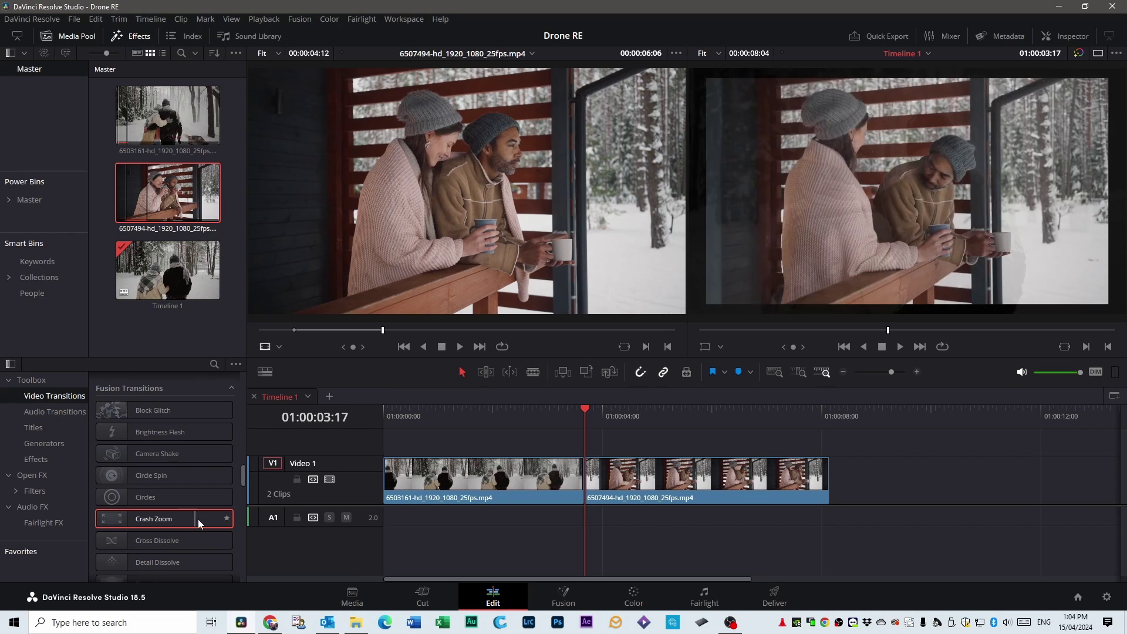
pyautogui.scroll(-3, 97, 525)
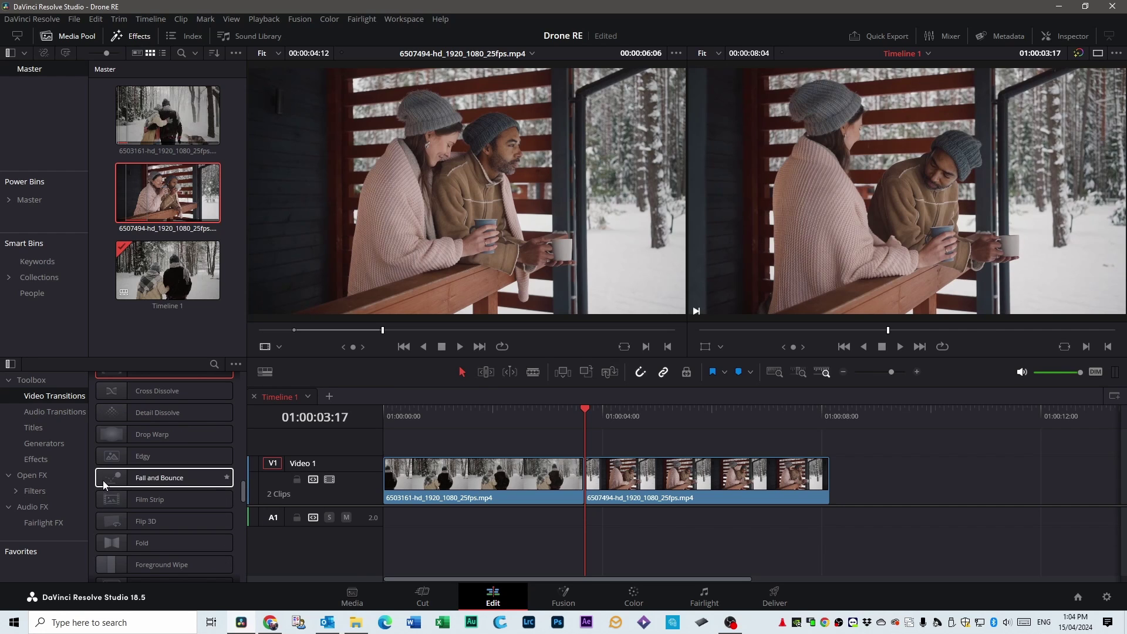
pyautogui.moveTo(108, 502); pyautogui.dragTo(583, 478)
pyautogui.moveTo(585, 409); pyautogui.dragTo(525, 413)
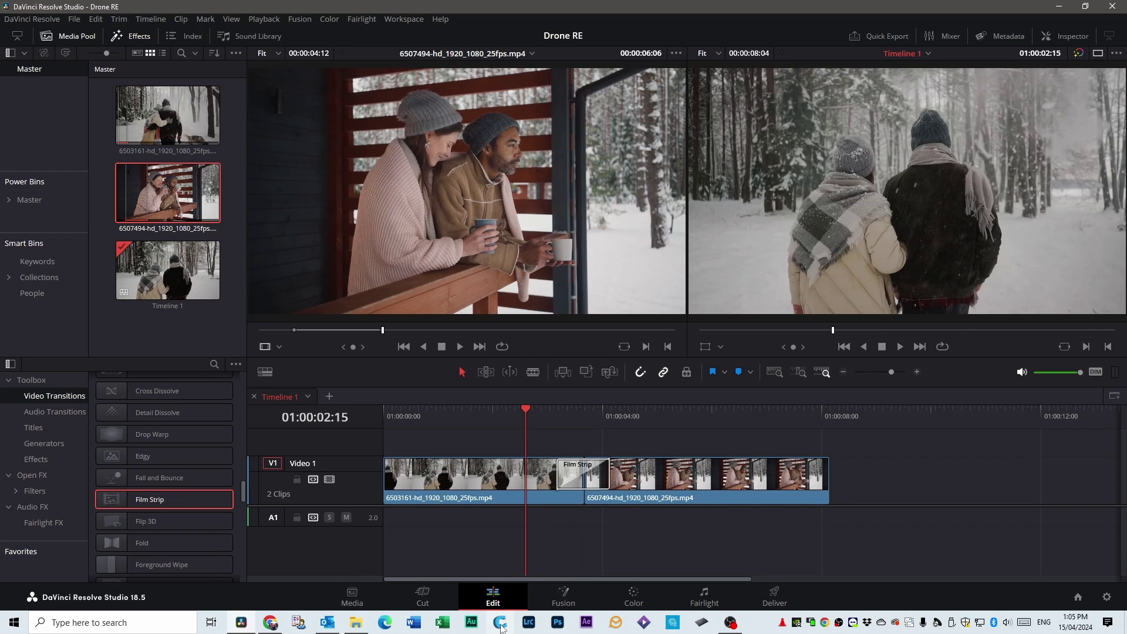
pyautogui.press('space')
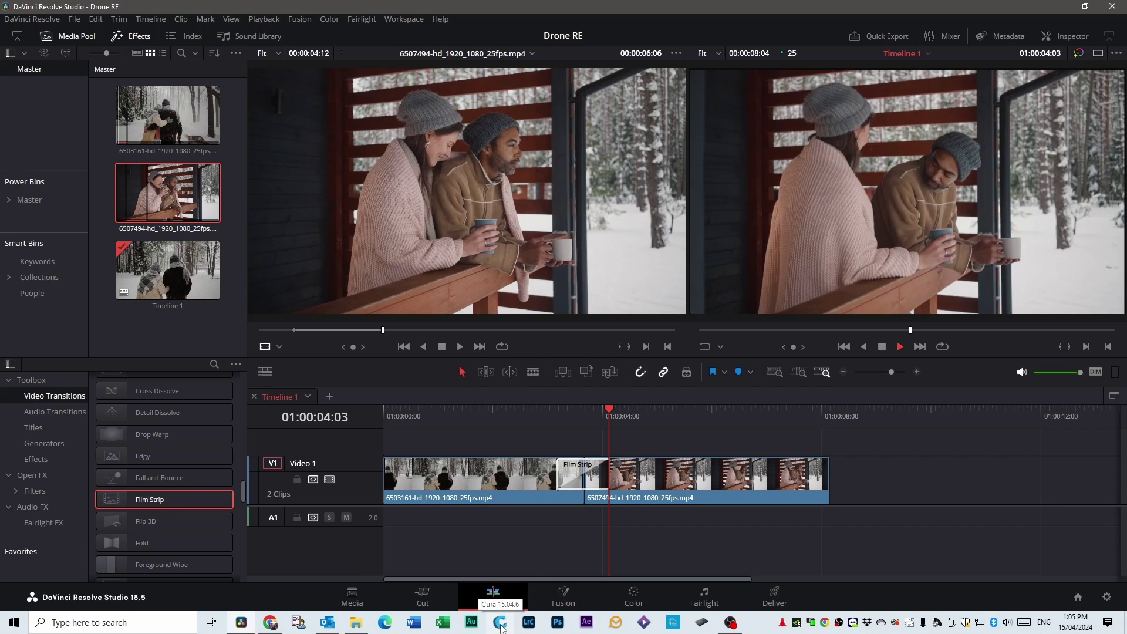
pyautogui.press('space')
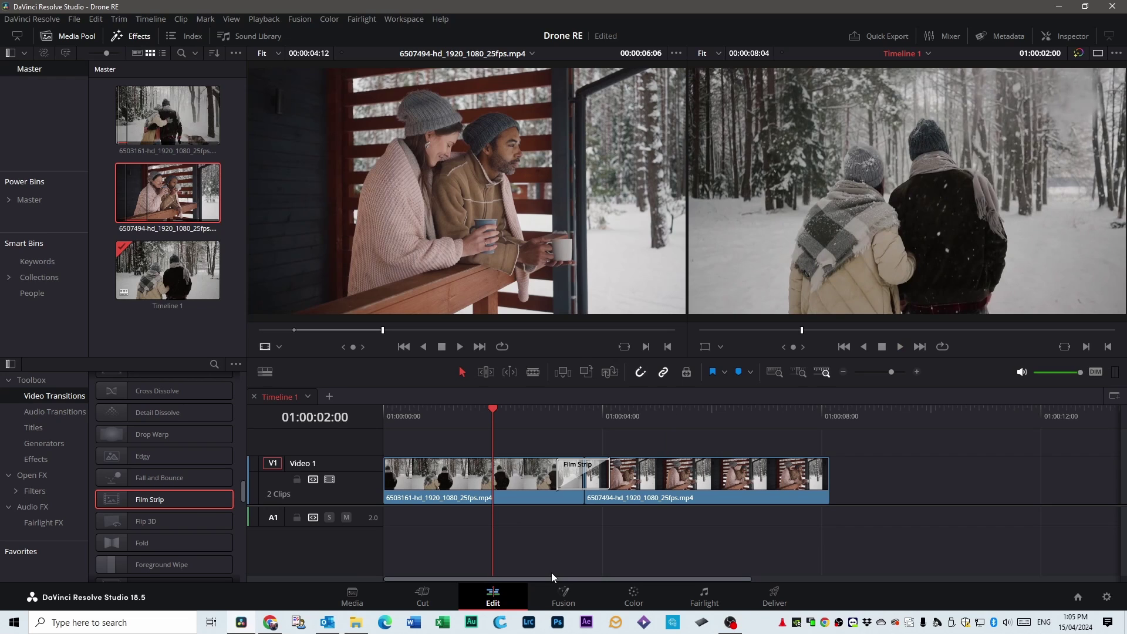
pyautogui.press('space')
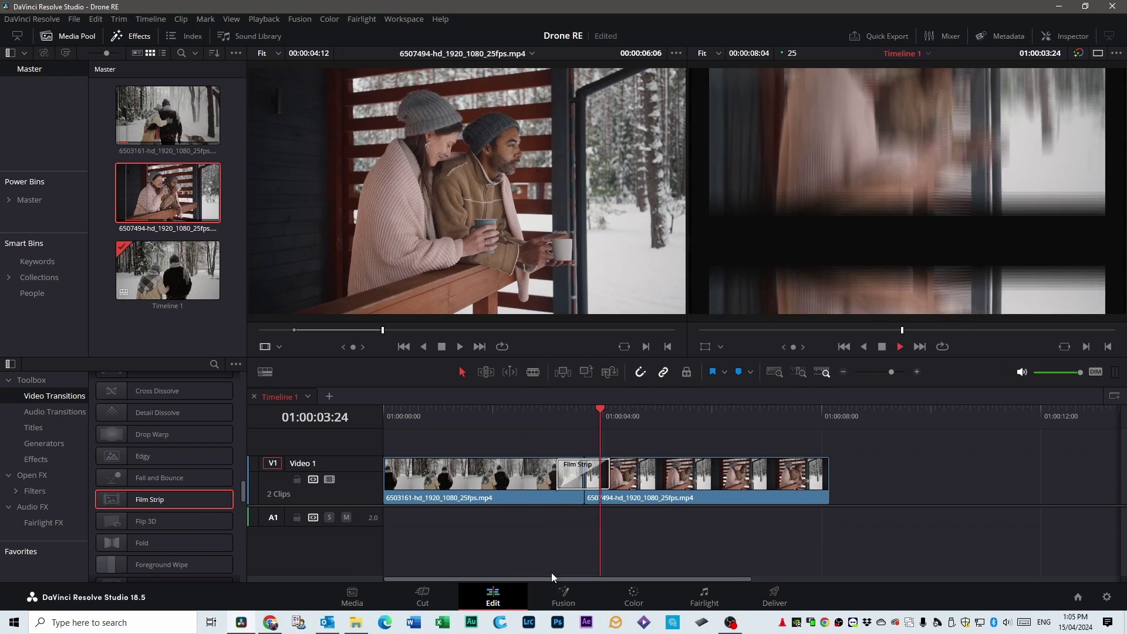
pyautogui.hotkey('ctrl', 'z')
pyautogui.scroll(-1, 97, 526)
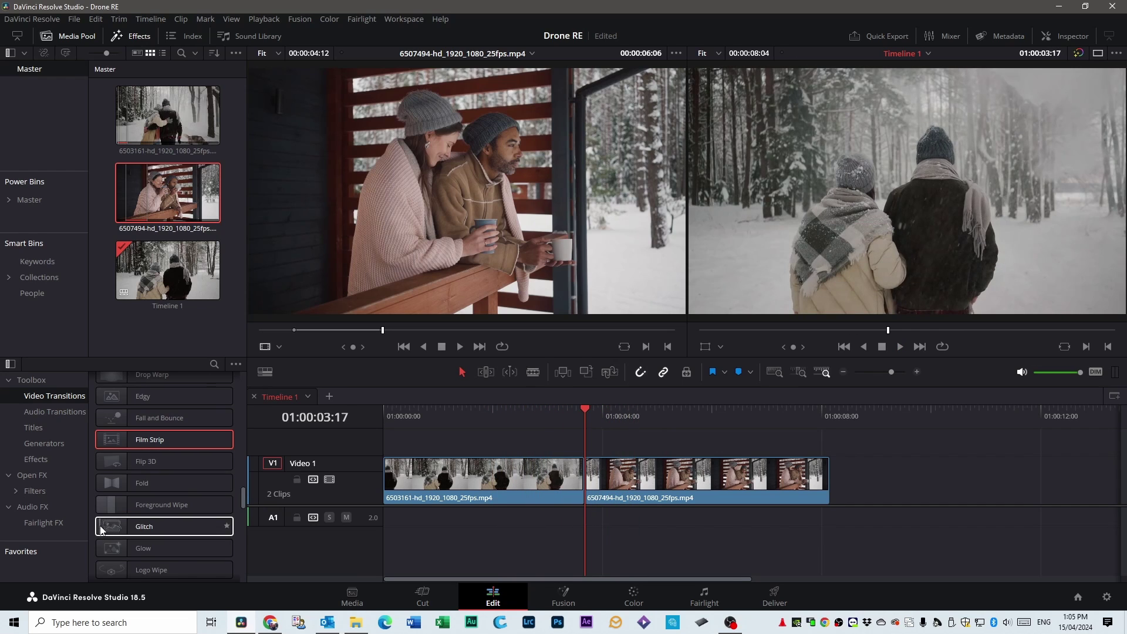
pyautogui.moveTo(99, 530); pyautogui.dragTo(584, 476)
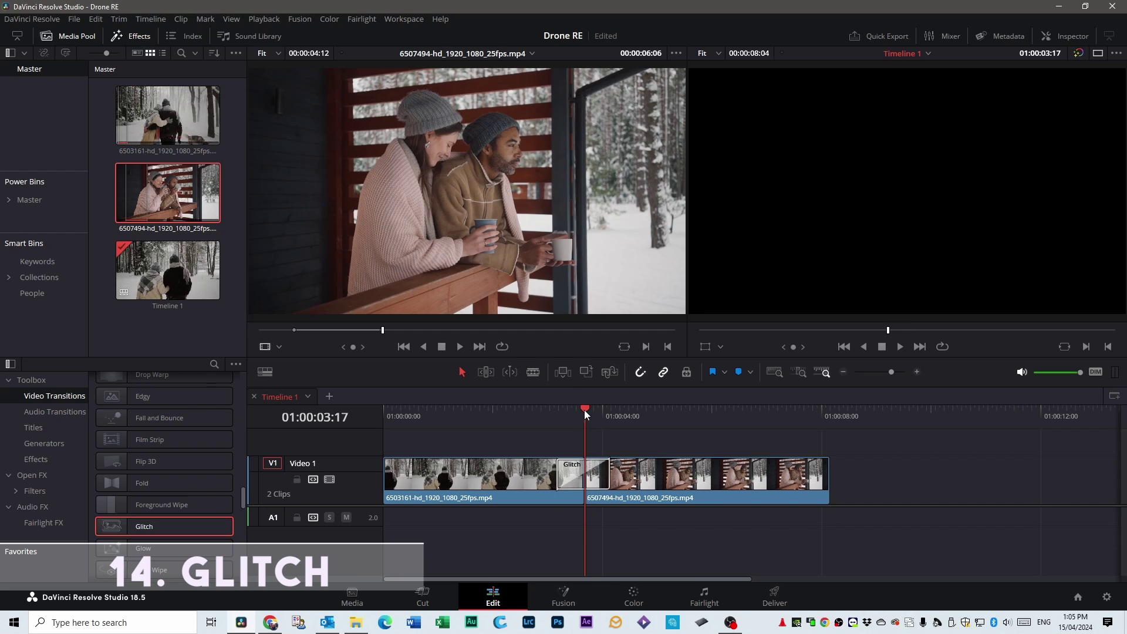
pyautogui.moveTo(584, 410); pyautogui.dragTo(490, 414)
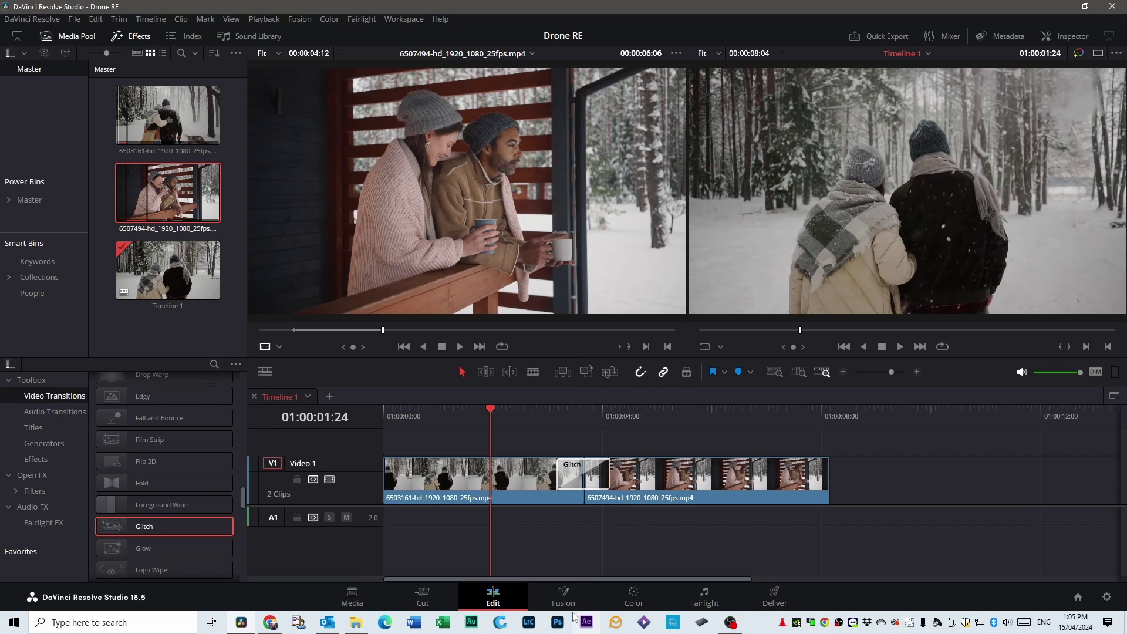
pyautogui.press('space')
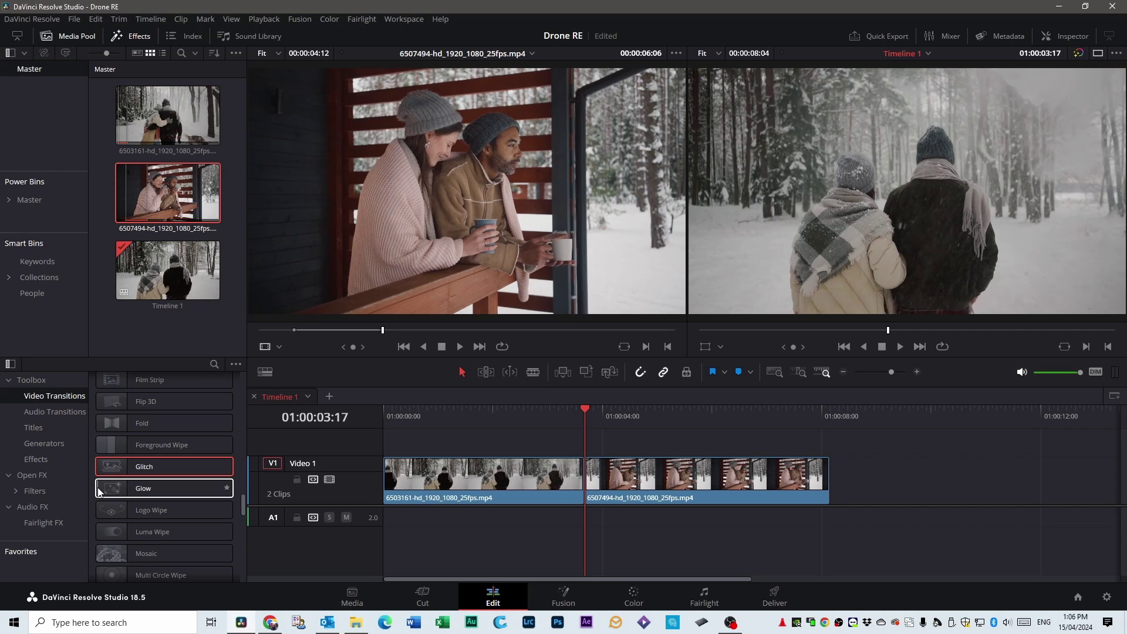
pyautogui.click(99, 492)
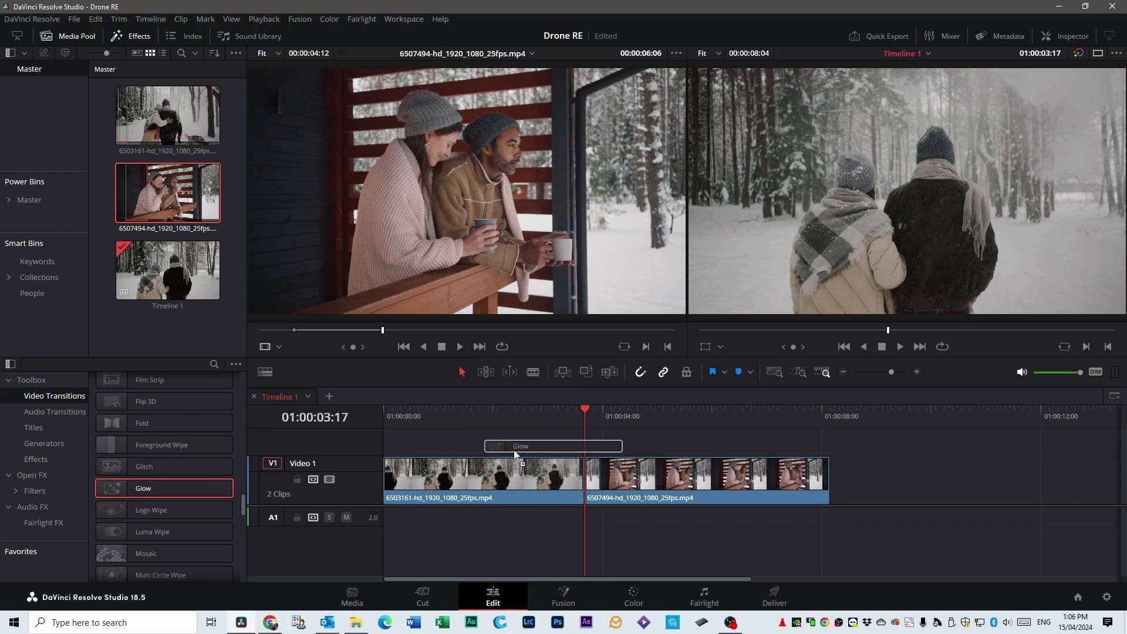
pyautogui.moveTo(512, 449); pyautogui.dragTo(583, 478)
pyautogui.moveTo(586, 412); pyautogui.dragTo(429, 414)
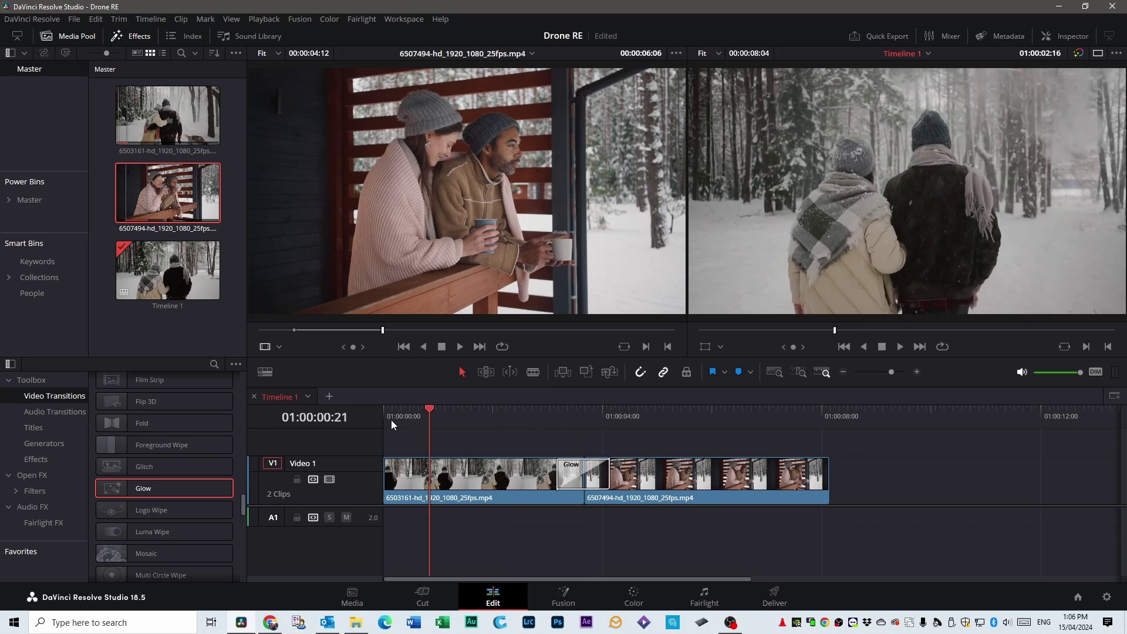
pyautogui.press('space')
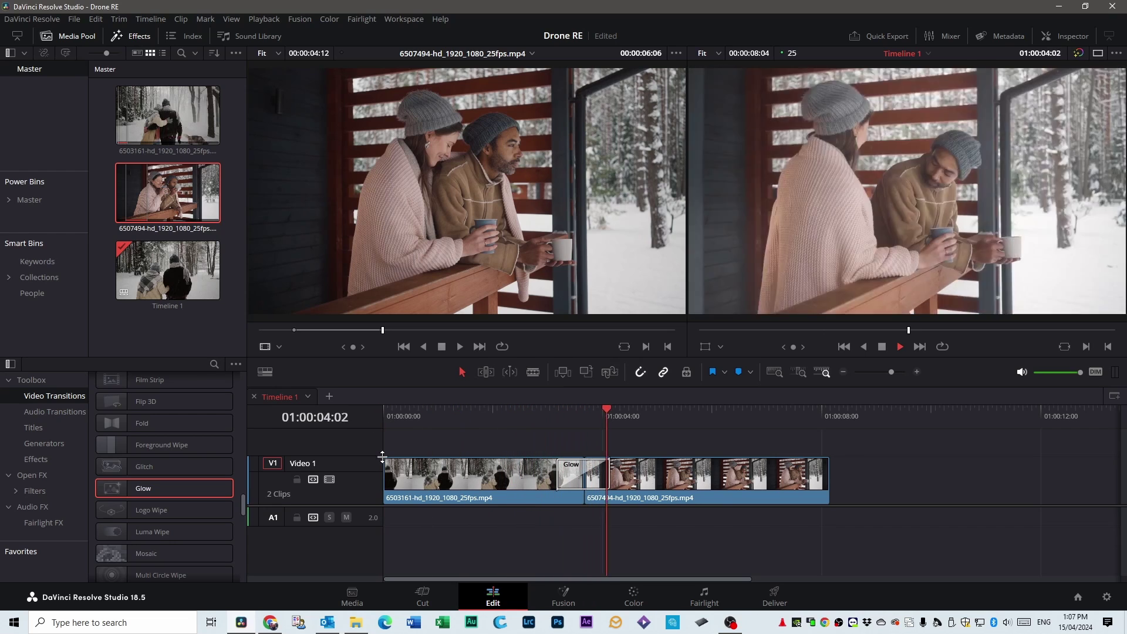
pyautogui.hotkey('ctrl', 'z')
pyautogui.scroll(-10, 95, 515)
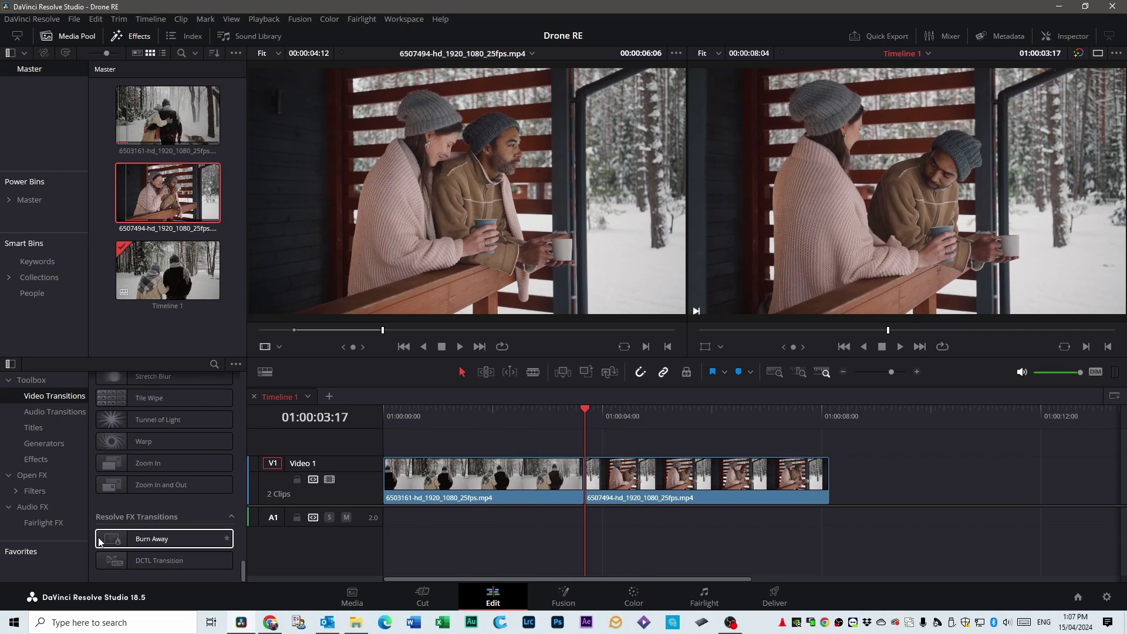
# Step: Trial Burn Away on the cut and play it, then drop Foreground Wipe there instead
pyautogui.moveTo(100, 541)
pyautogui.mouseDown()
pyautogui.moveTo(446, 458)
pyautogui.moveTo(586, 461)
pyautogui.mouseUp()
pyautogui.moveTo(585, 409); pyautogui.dragTo(383, 414)
pyautogui.press('space')
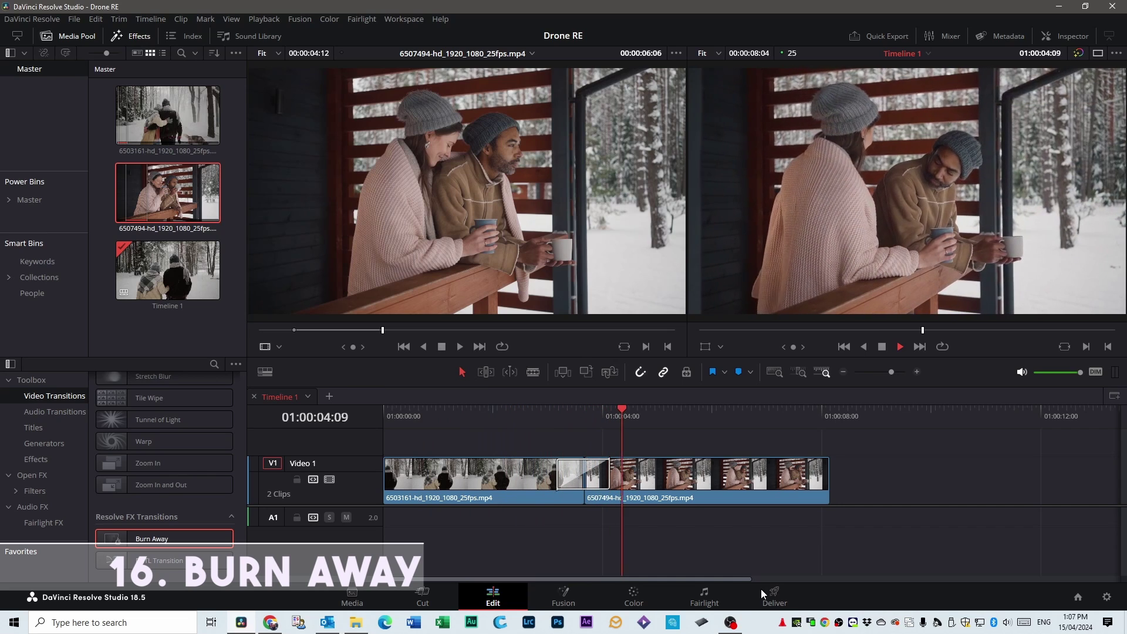
pyautogui.moveTo(161, 457)
pyautogui.mouseDown()
pyautogui.moveTo(631, 473)
pyautogui.moveTo(585, 481)
pyautogui.mouseUp()
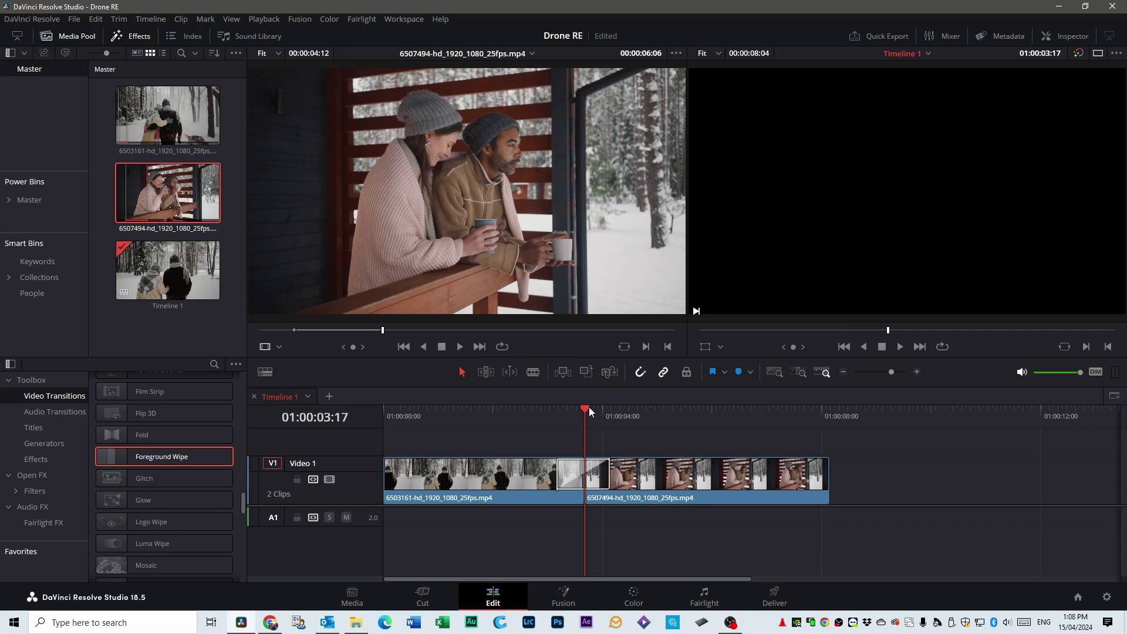
# Step: Play the Foreground Wipe from the timeline start, then undo it to restore the plain cut
pyautogui.moveTo(589, 407); pyautogui.dragTo(356, 403)
pyautogui.press('space')
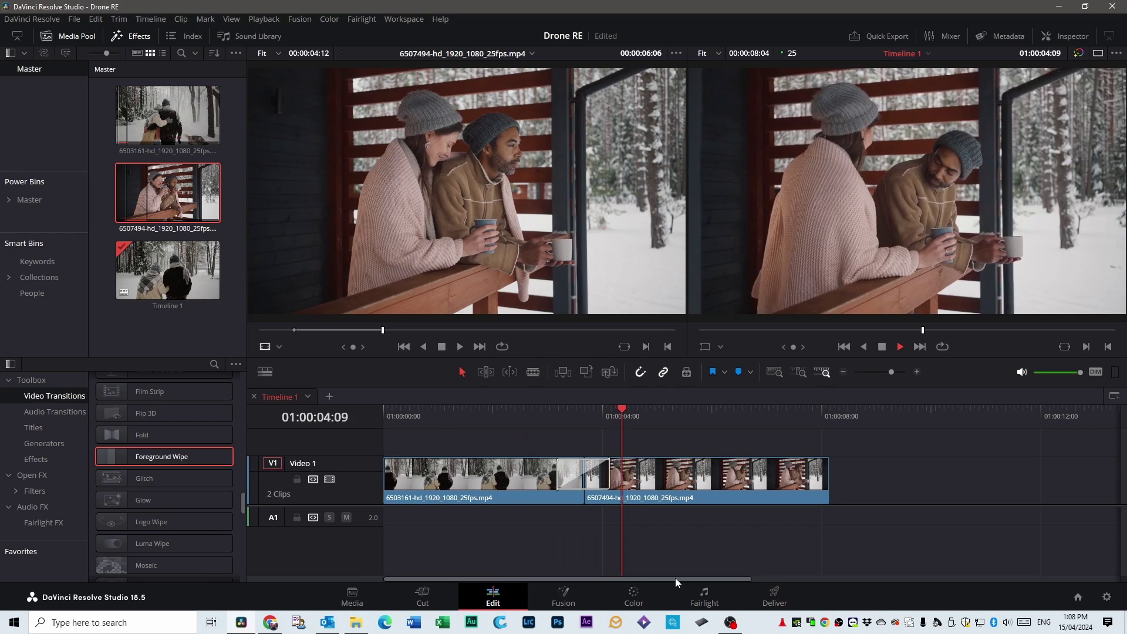
pyautogui.hotkey('ctrl', 'z')
pyautogui.scroll(-4, 103, 508)
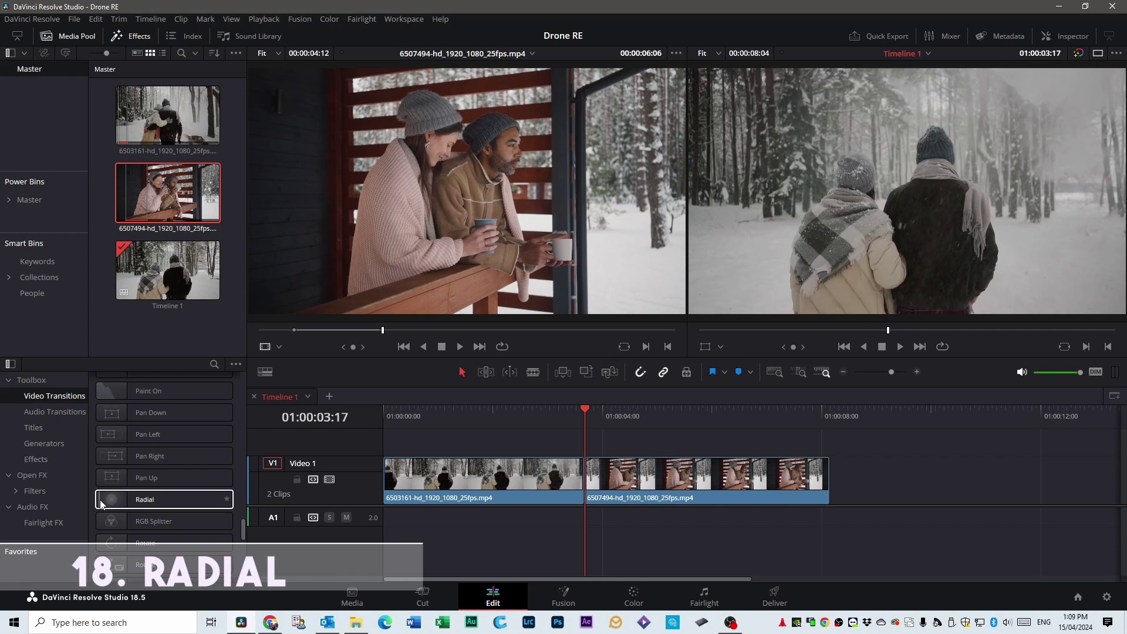
# Step: Drop the Radial transition onto the Video 1 cut between the snowy clips
pyautogui.moveTo(103, 504); pyautogui.dragTo(585, 476)
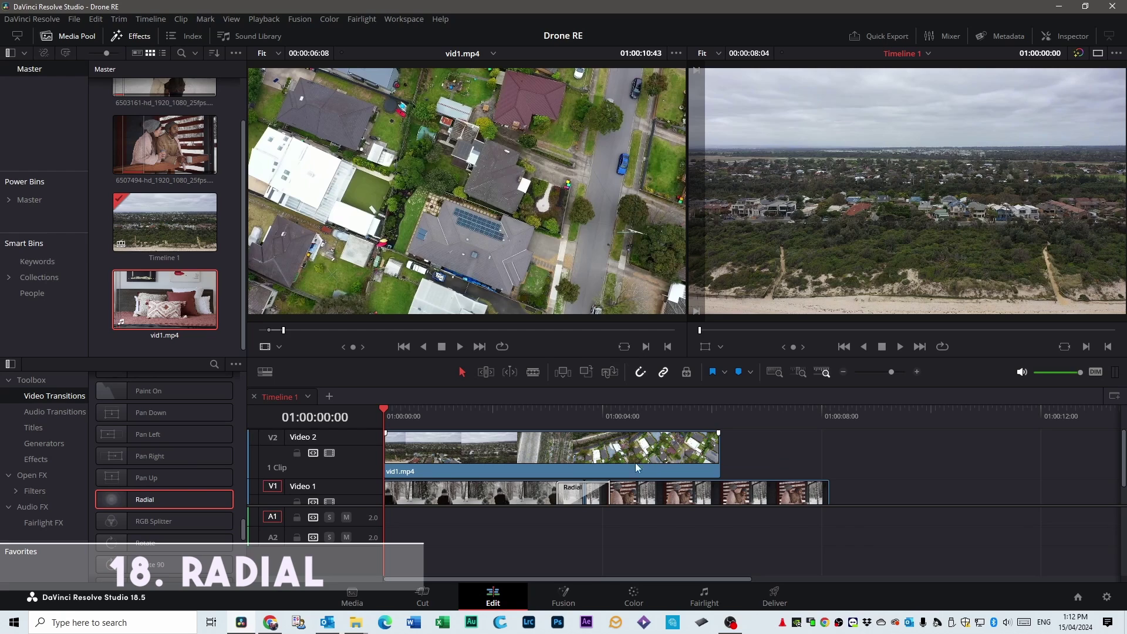